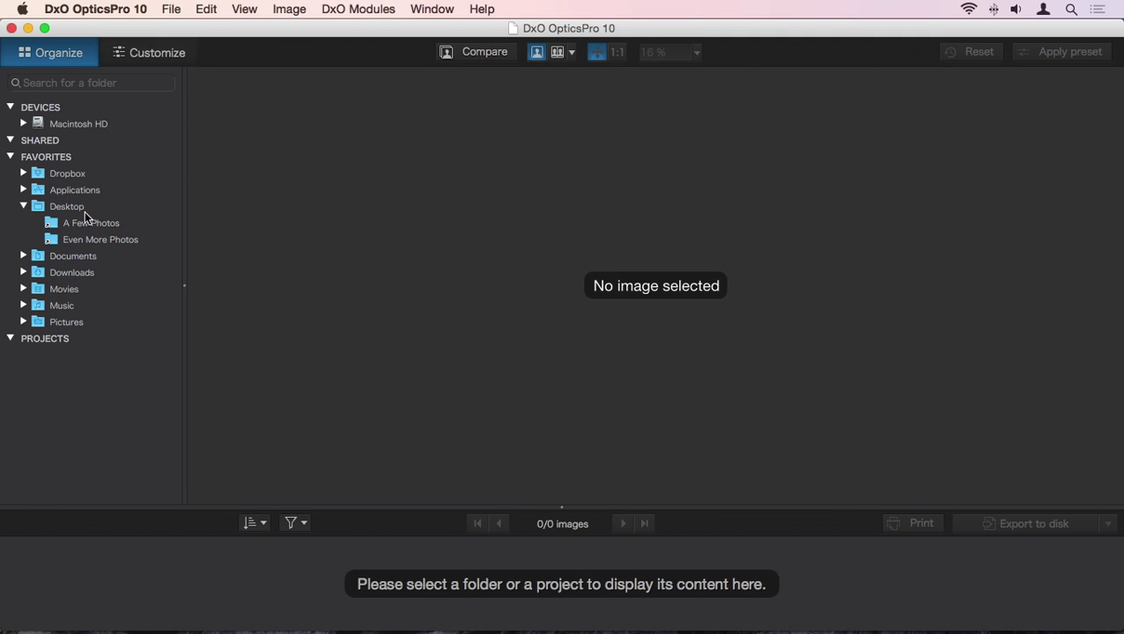
Browse the Desktop photos, then open the A Few Photos folder and close the optics modules prompt
{"action": "left_click", "coordinate": [85, 209]}
{"action": "left_click", "coordinate": [143, 568]}
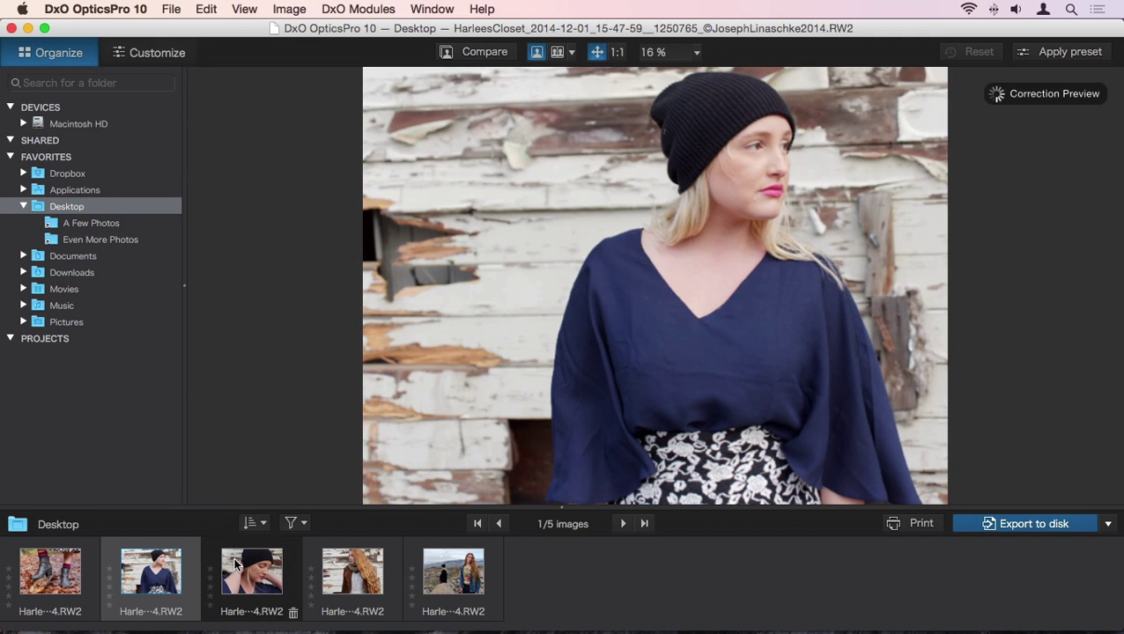
{"action": "left_click", "coordinate": [291, 608]}
{"action": "left_click", "coordinate": [340, 550]}
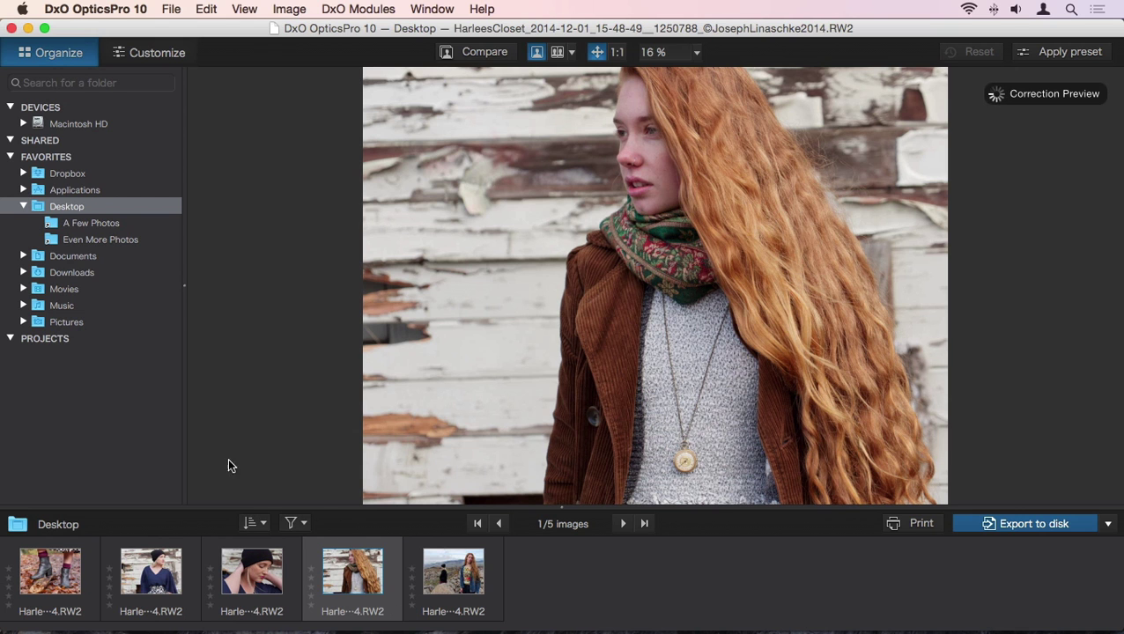
{"action": "left_click", "coordinate": [84, 224]}
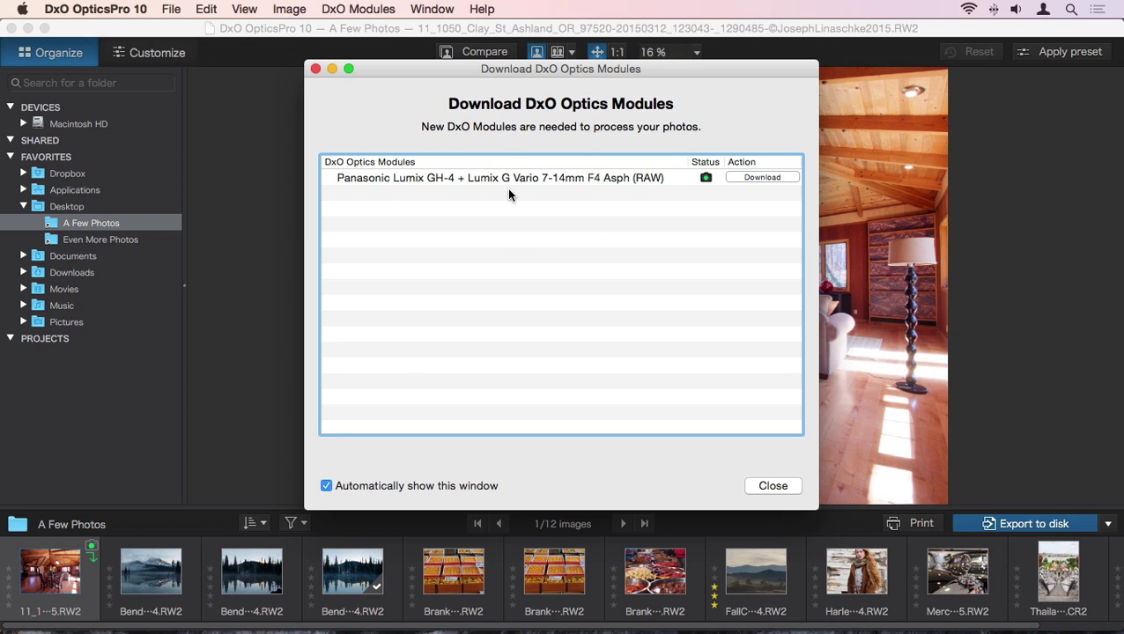
{"action": "left_click", "coordinate": [772, 485]}
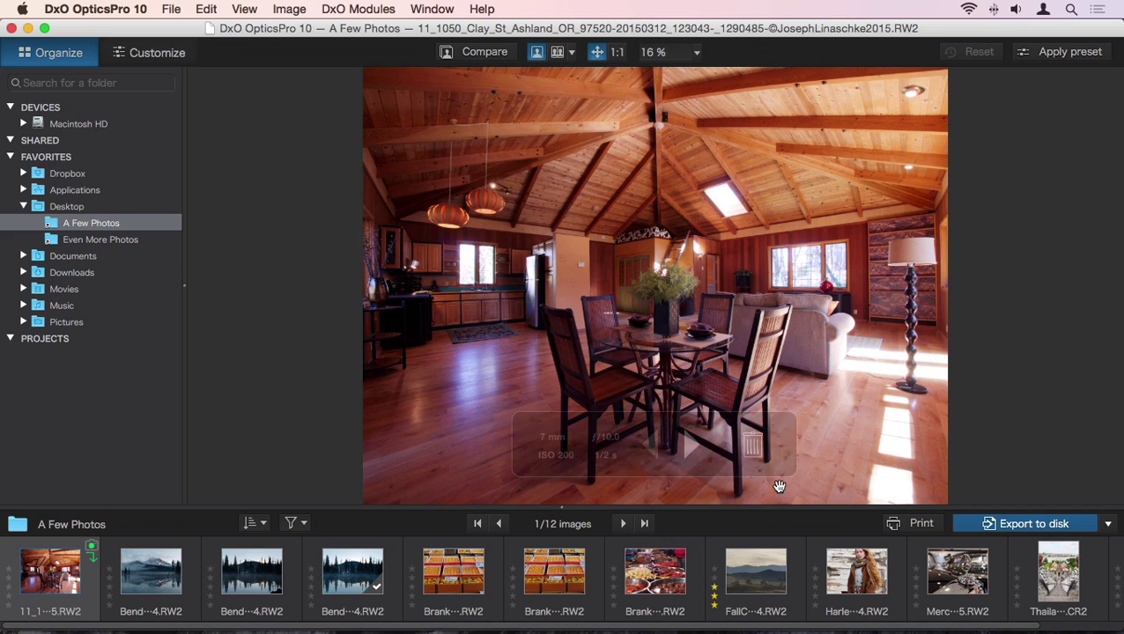
Open Even More Photos, select the misty lake photo, and compare it with its as-shot version
{"action": "left_click", "coordinate": [110, 239]}
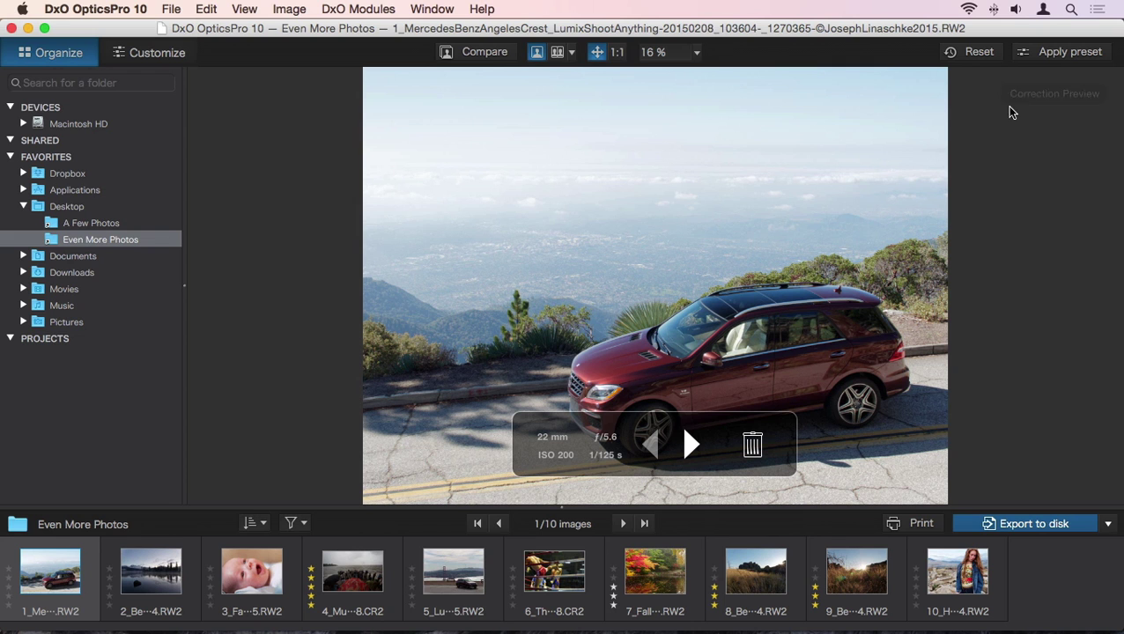
{"action": "left_click", "coordinate": [159, 571]}
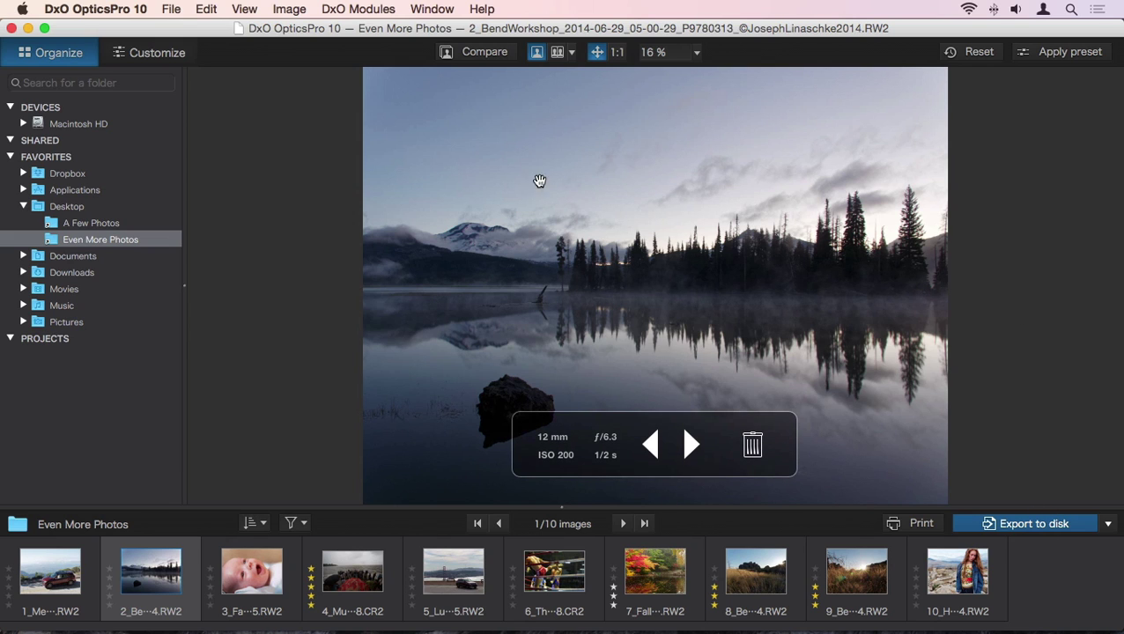
{"action": "left_click", "coordinate": [486, 54]}
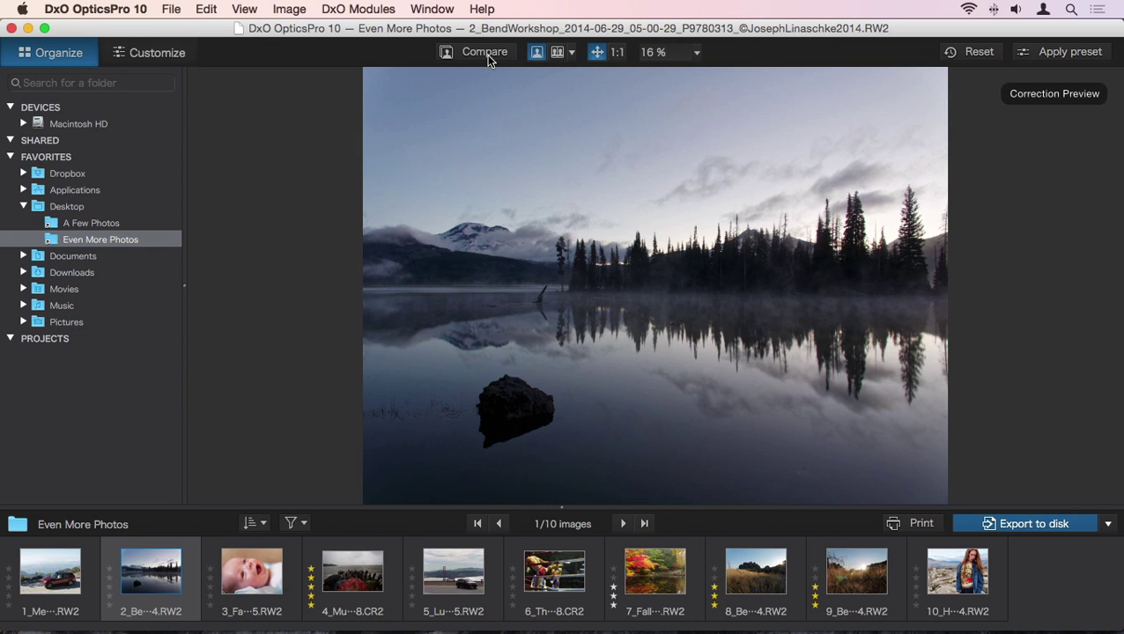
{"action": "left_click", "coordinate": [487, 55]}
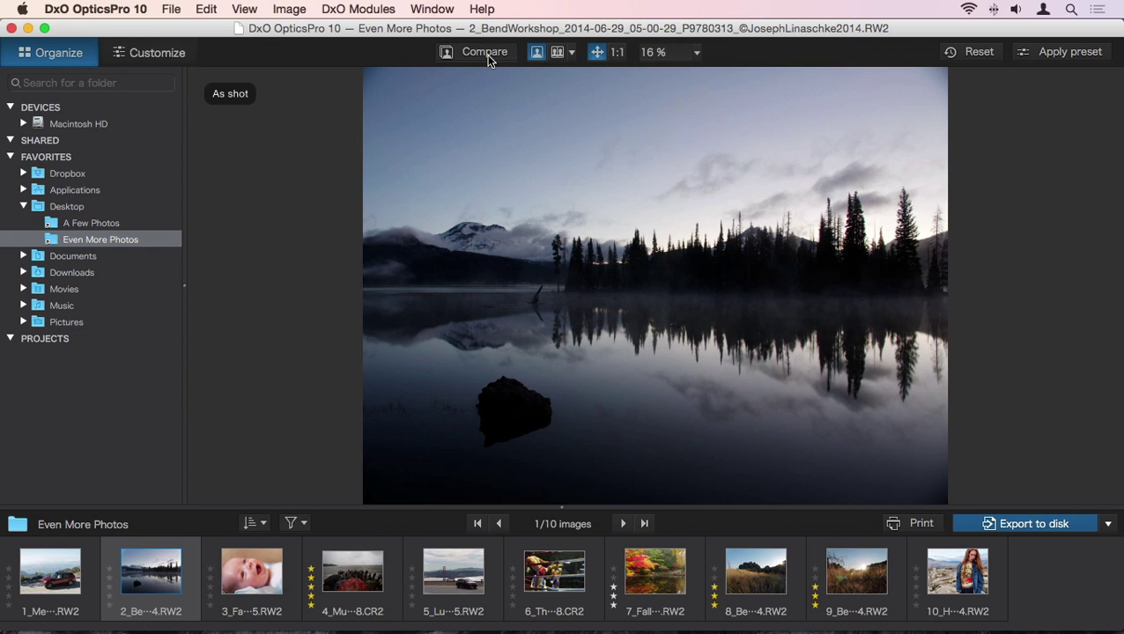
Toggle the as-shot comparison on the lake photo, then compare the baby photo with its original
{"action": "left_click", "coordinate": [486, 54]}
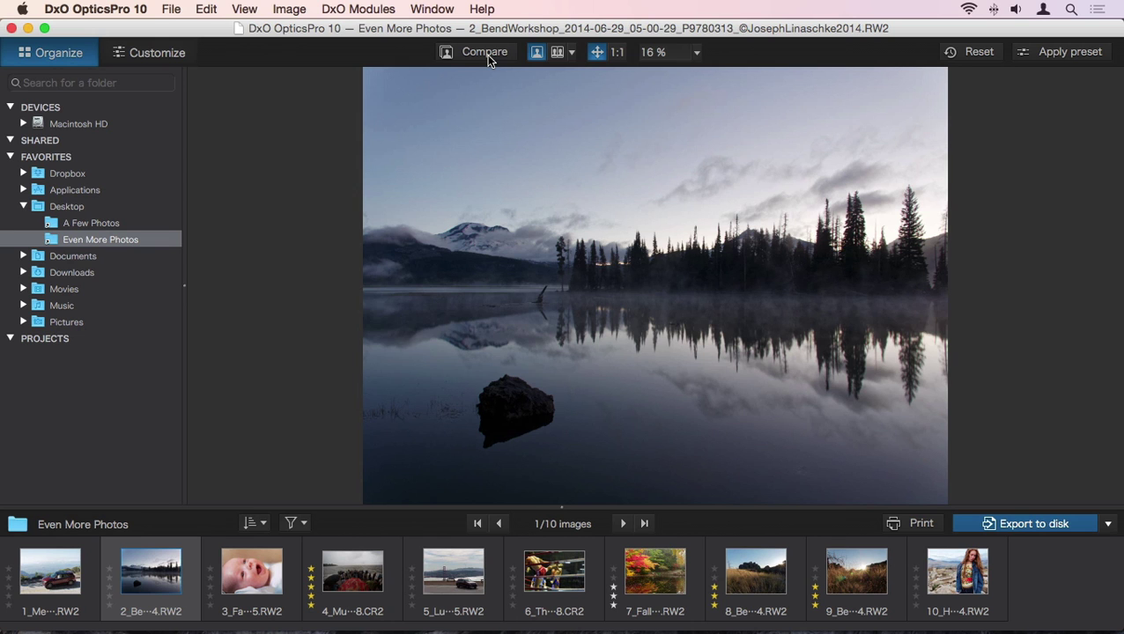
{"action": "left_click", "coordinate": [486, 54]}
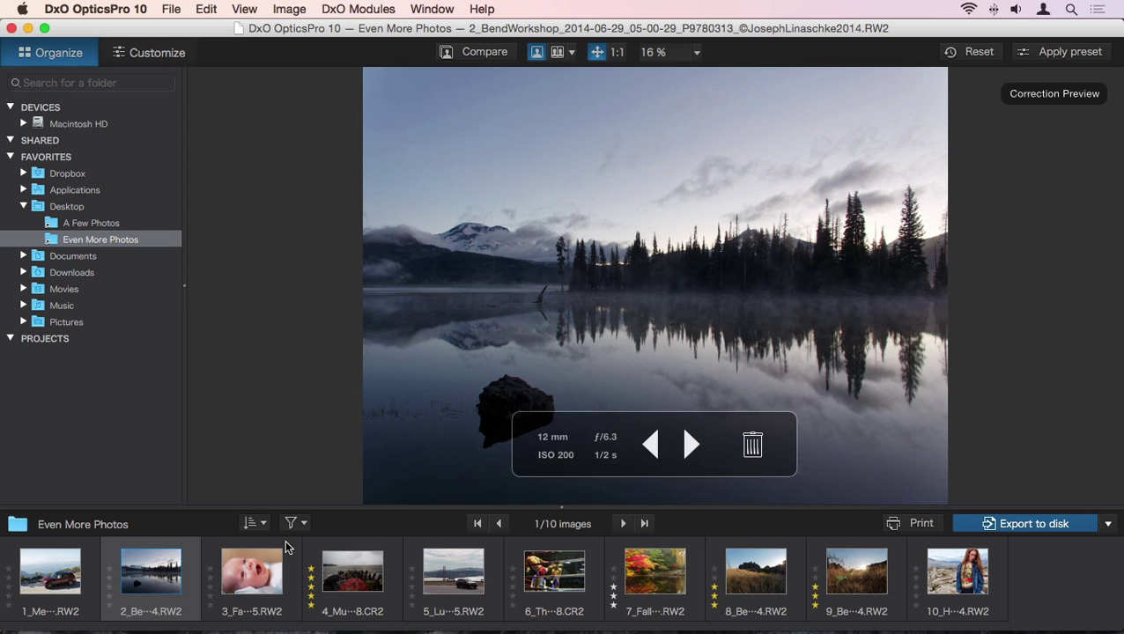
{"action": "left_click", "coordinate": [263, 573]}
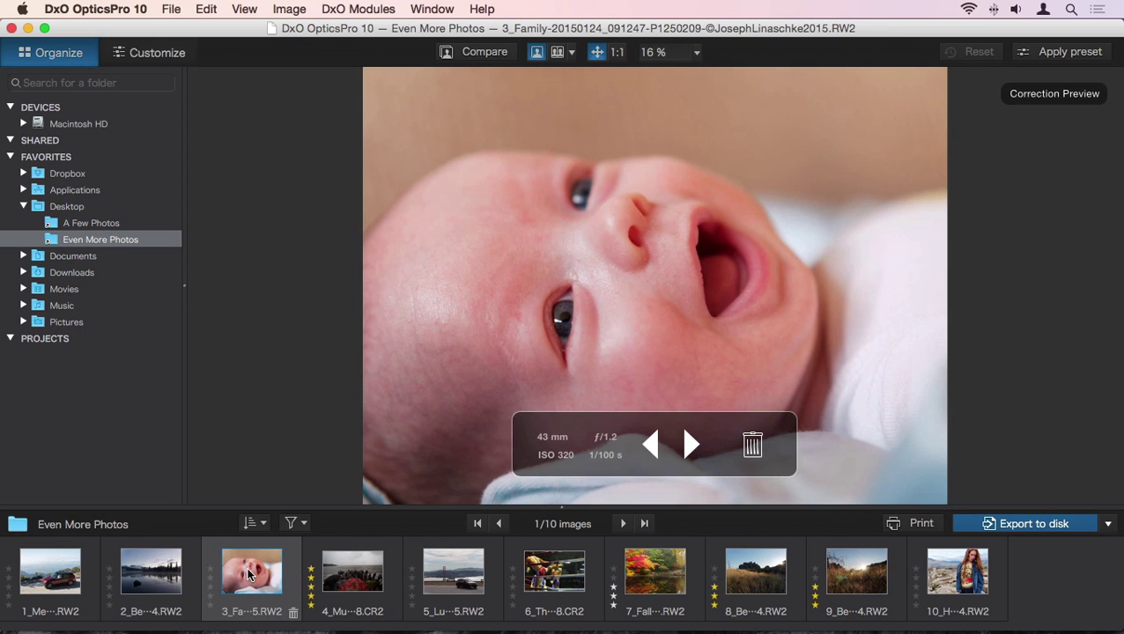
{"action": "left_click", "coordinate": [504, 54]}
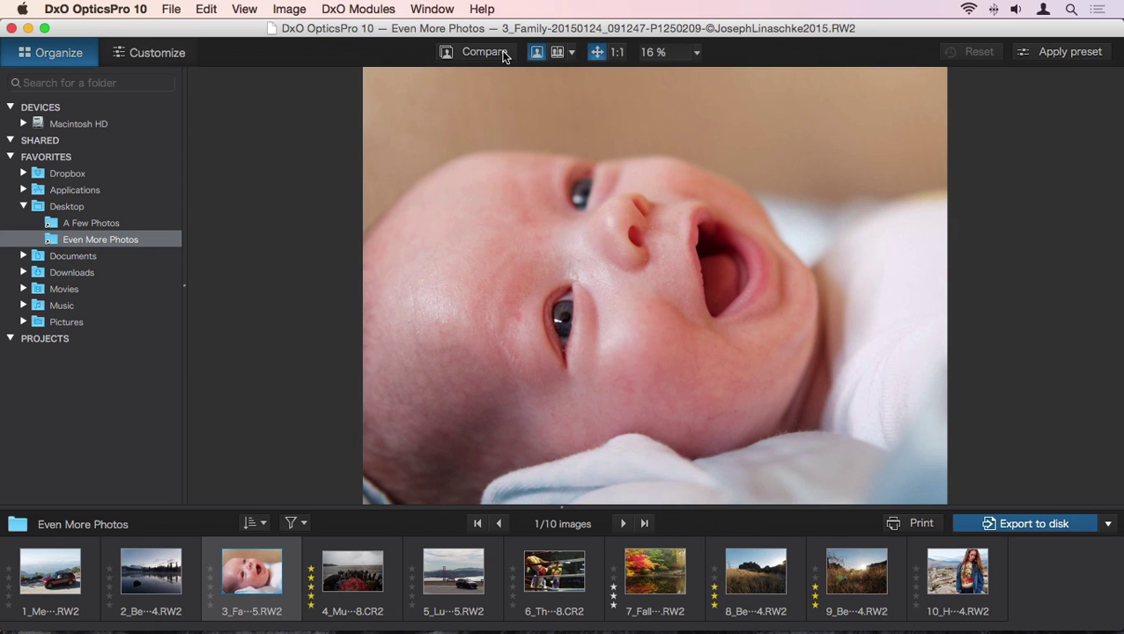
Compare the Mumbai seafront photo with its original, then show presets for the Golden Gate photo
{"action": "left_click", "coordinate": [388, 555]}
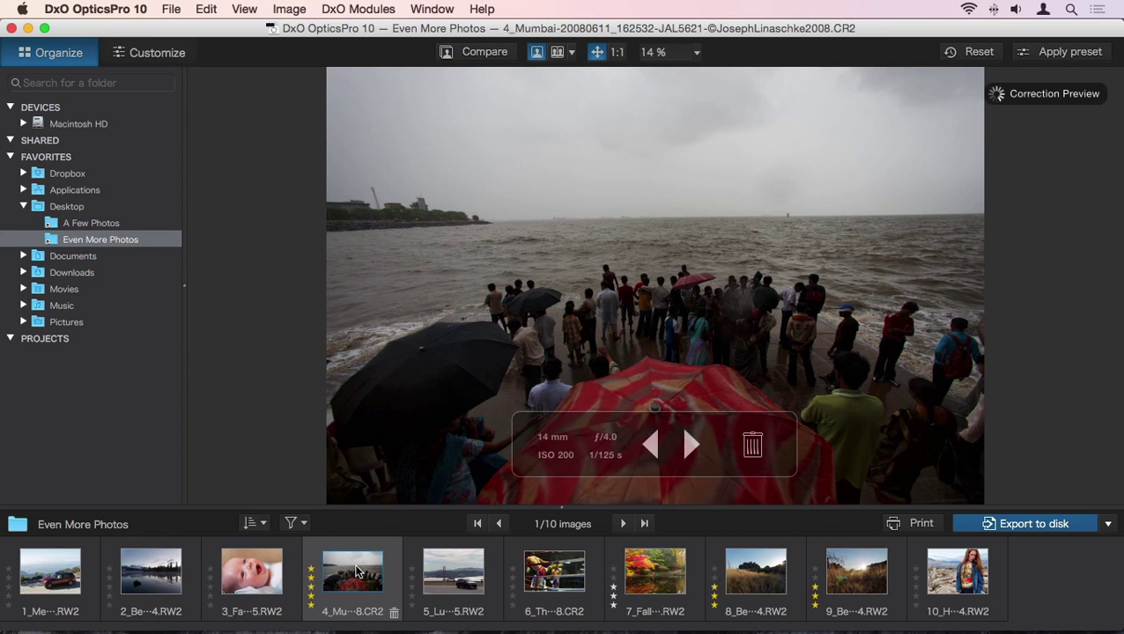
{"action": "left_click", "coordinate": [495, 58]}
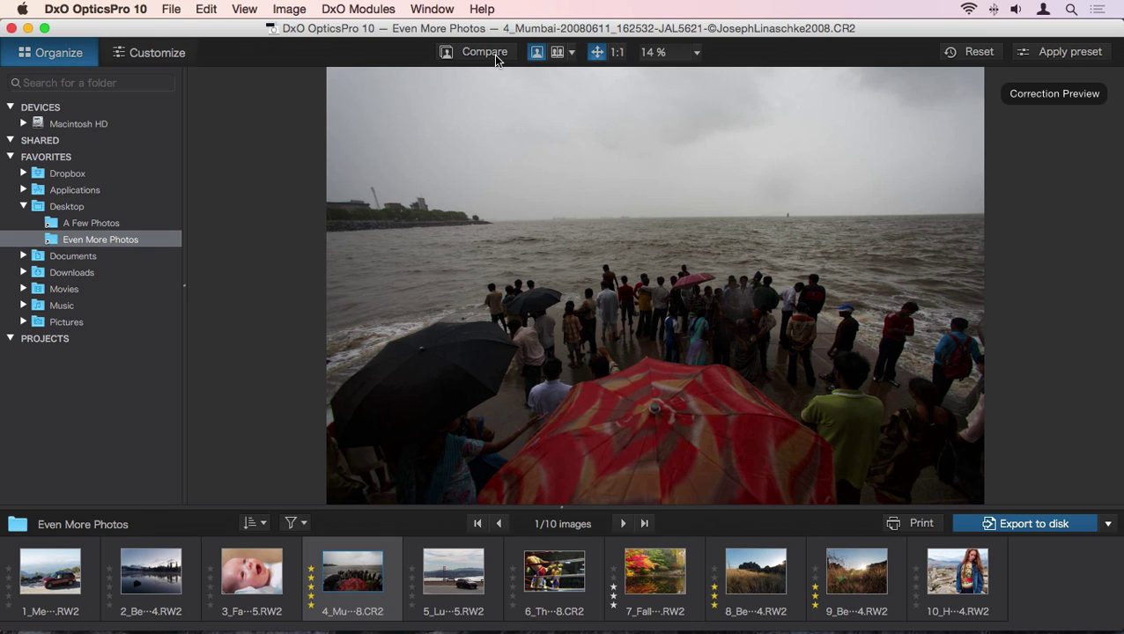
{"action": "left_click", "coordinate": [496, 59]}
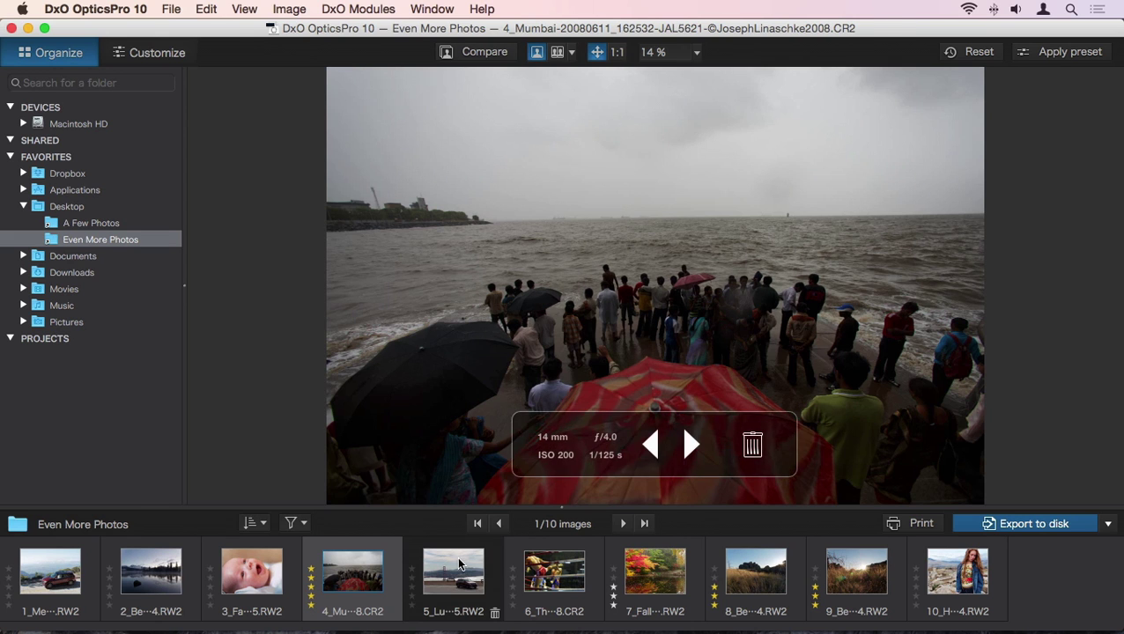
{"action": "left_click", "coordinate": [458, 565]}
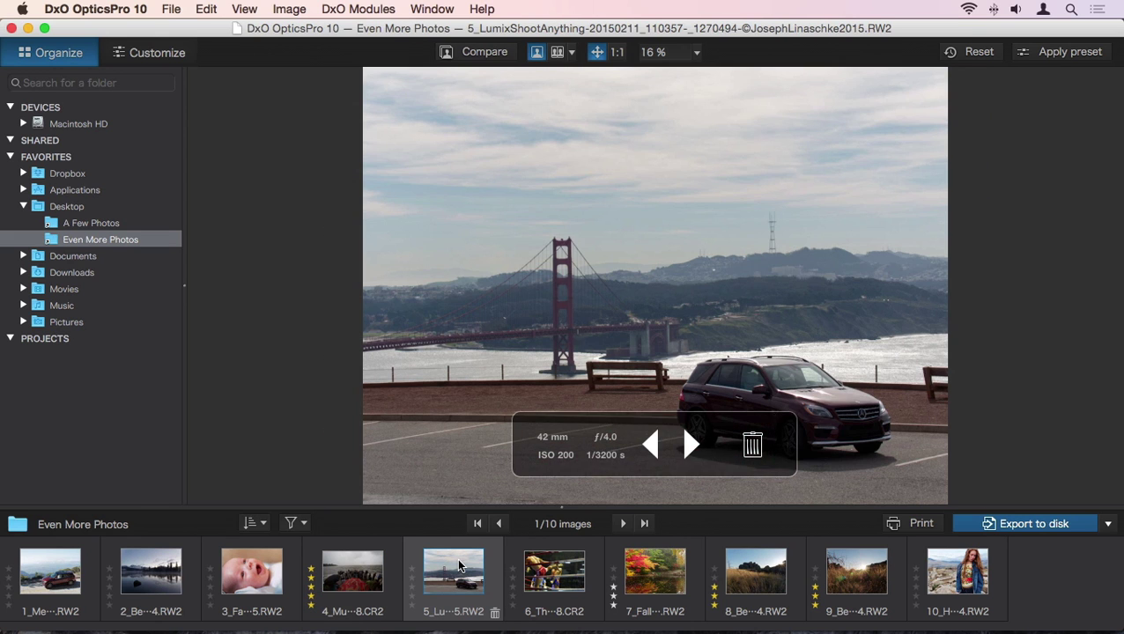
{"action": "left_click", "coordinate": [1047, 57]}
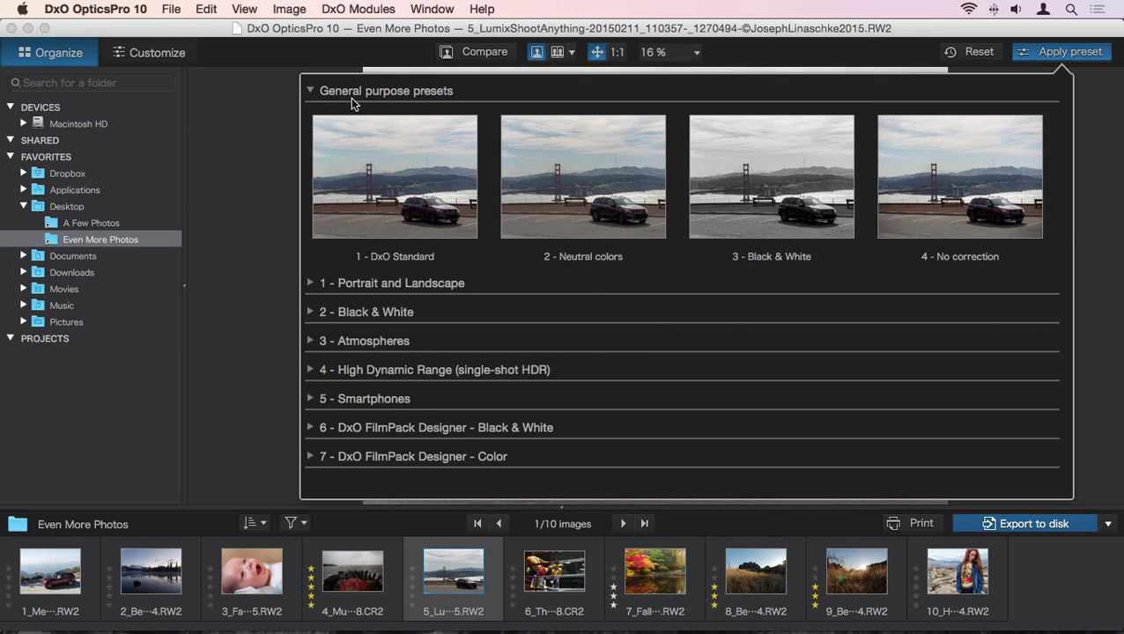
Browse the Portrait and Landscape and Black & White presets, then close the gallery without applying one
{"action": "left_click", "coordinate": [326, 284]}
{"action": "scroll", "coordinate": [335, 293], "scroll_direction": "down", "scroll_amount": 5}
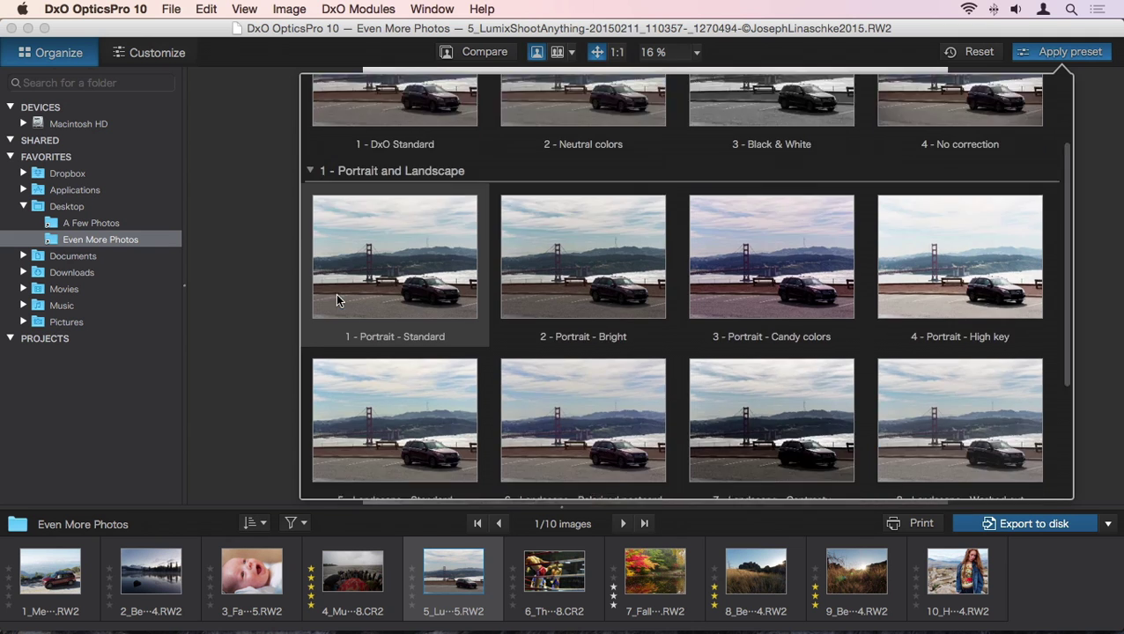
{"action": "left_click", "coordinate": [359, 347]}
{"action": "scroll", "coordinate": [359, 348], "scroll_direction": "down", "scroll_amount": 5}
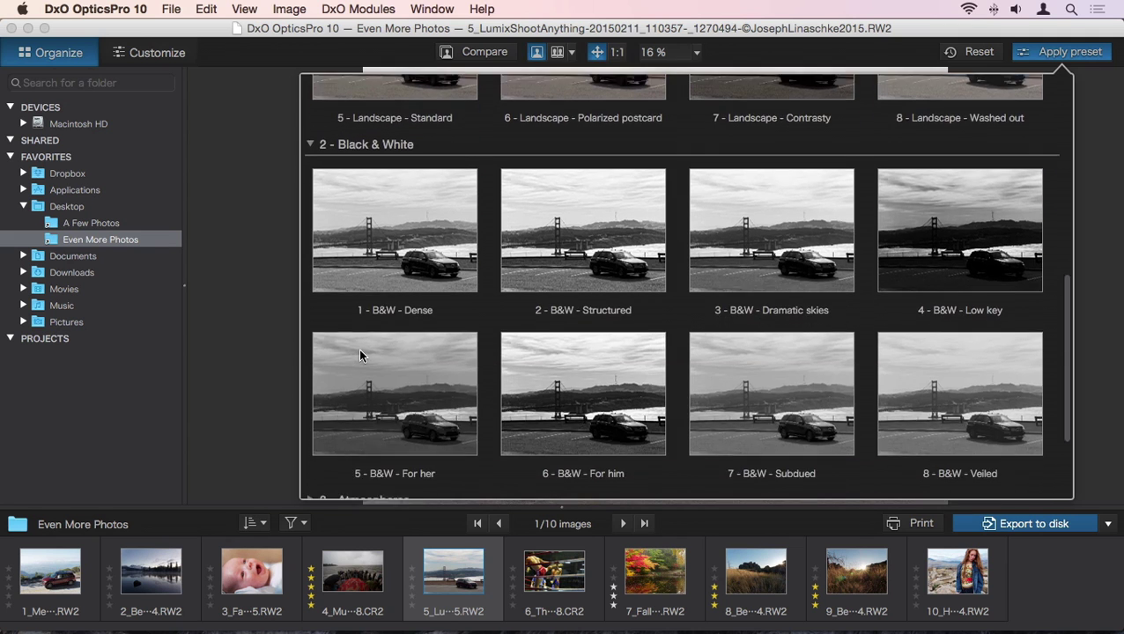
{"action": "scroll", "coordinate": [358, 349], "scroll_direction": "up", "scroll_amount": 10}
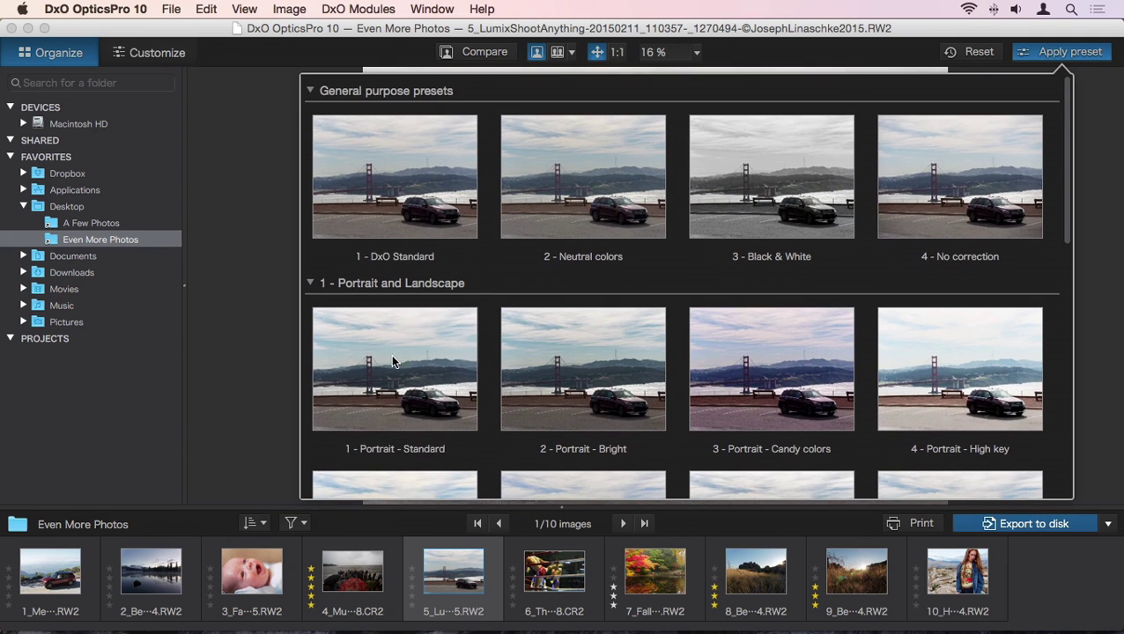
{"action": "left_click", "coordinate": [367, 187]}
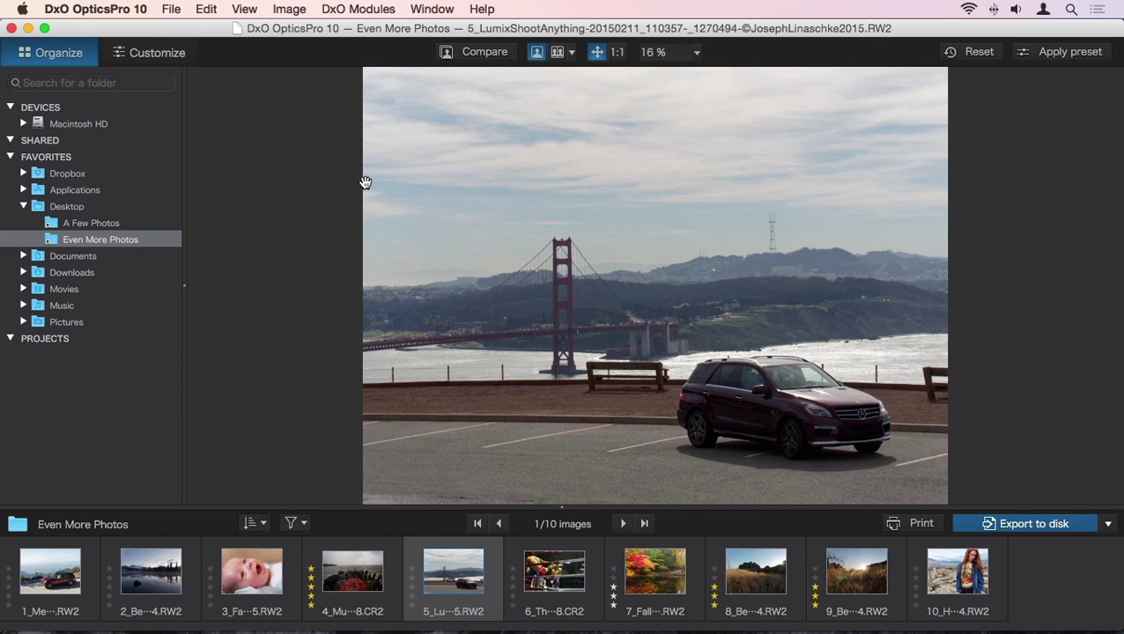
In the corrections workspace, turn off DxO Smart Lighting for the Golden Gate photo
{"action": "left_click", "coordinate": [152, 55]}
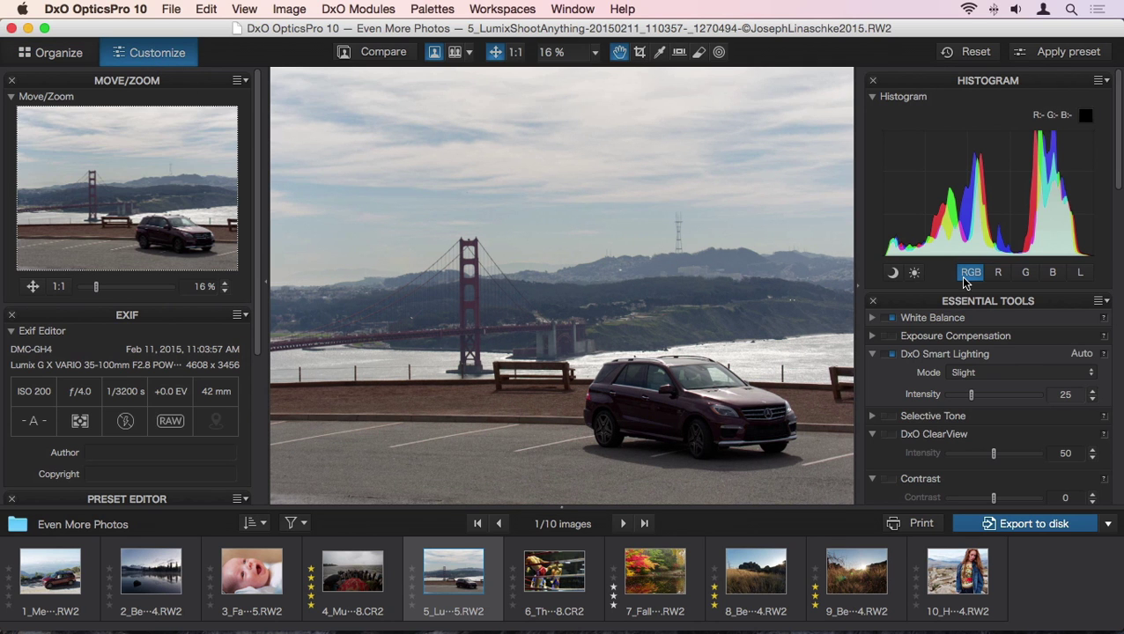
{"action": "scroll", "coordinate": [1112, 287], "scroll_direction": "down", "scroll_amount": 10}
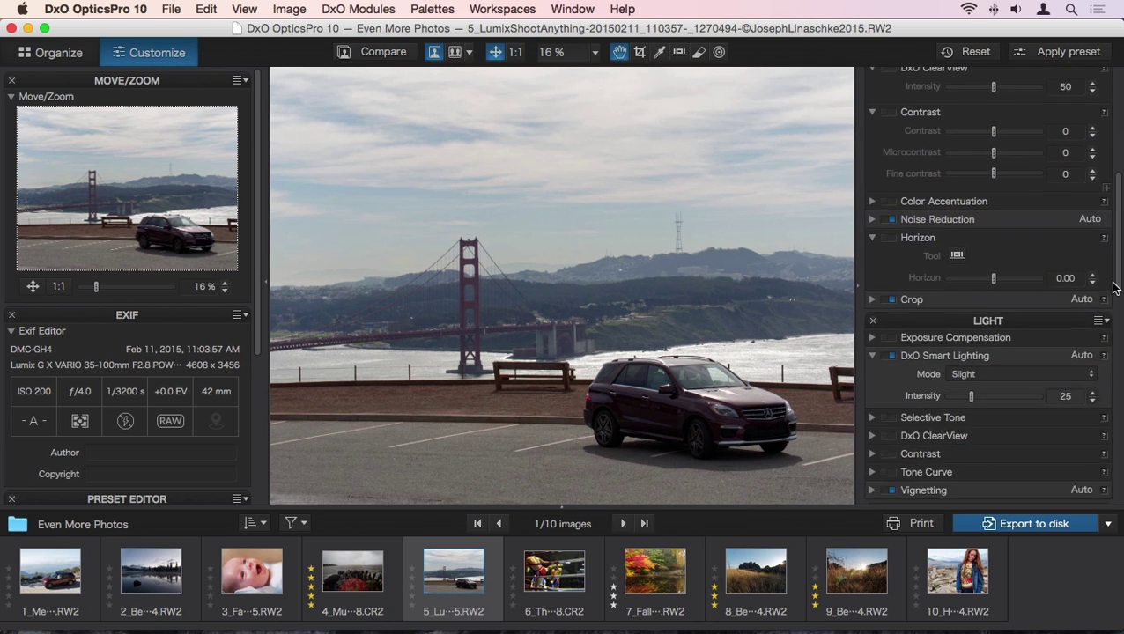
{"action": "scroll", "coordinate": [1112, 287], "scroll_direction": "down", "scroll_amount": 10}
{"action": "scroll", "coordinate": [1121, 210], "scroll_direction": "up", "scroll_amount": 15}
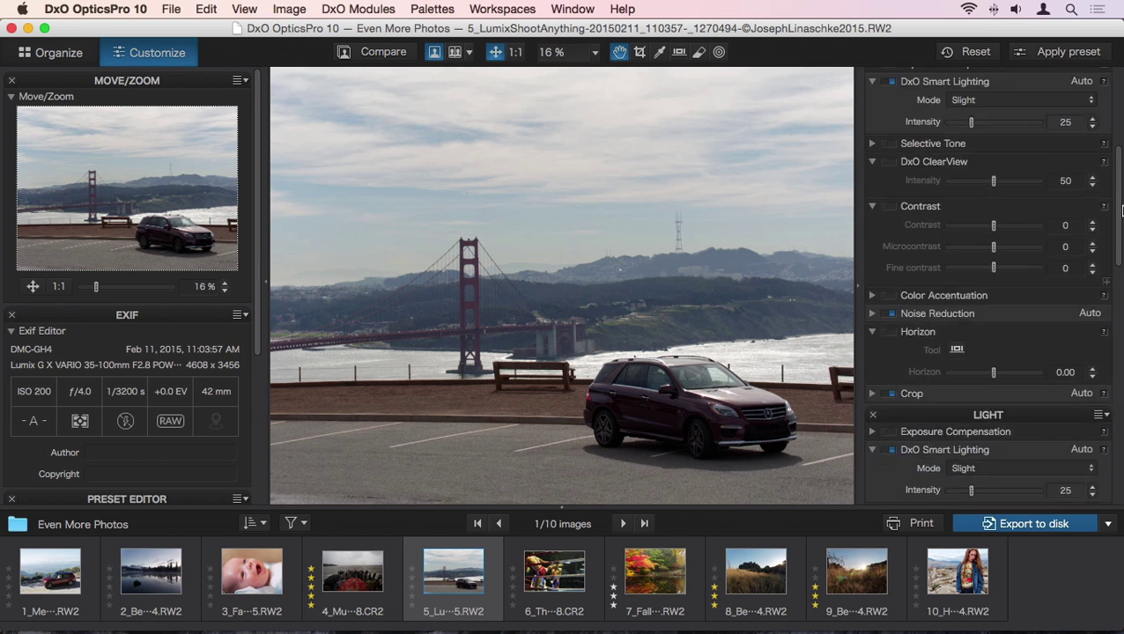
{"action": "scroll", "coordinate": [1121, 209], "scroll_direction": "up", "scroll_amount": 8}
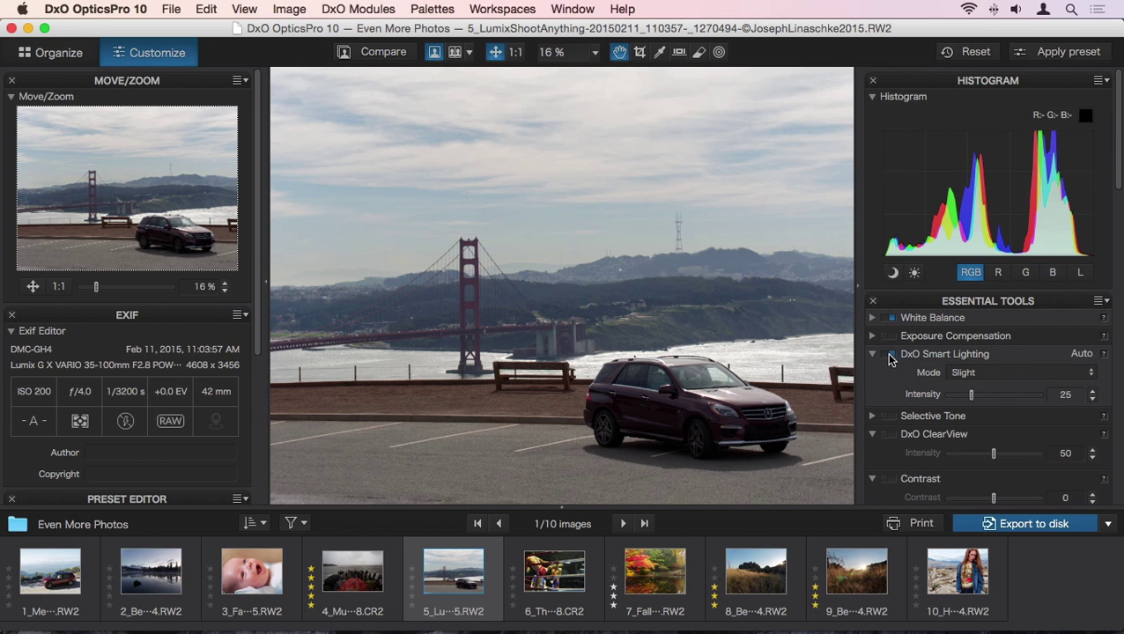
{"action": "left_click", "coordinate": [891, 355]}
Disable vignetting correction and enable DxO ClearView, then open the Thailand boxing photo
{"action": "scroll", "coordinate": [972, 395], "scroll_direction": "down", "scroll_amount": 10}
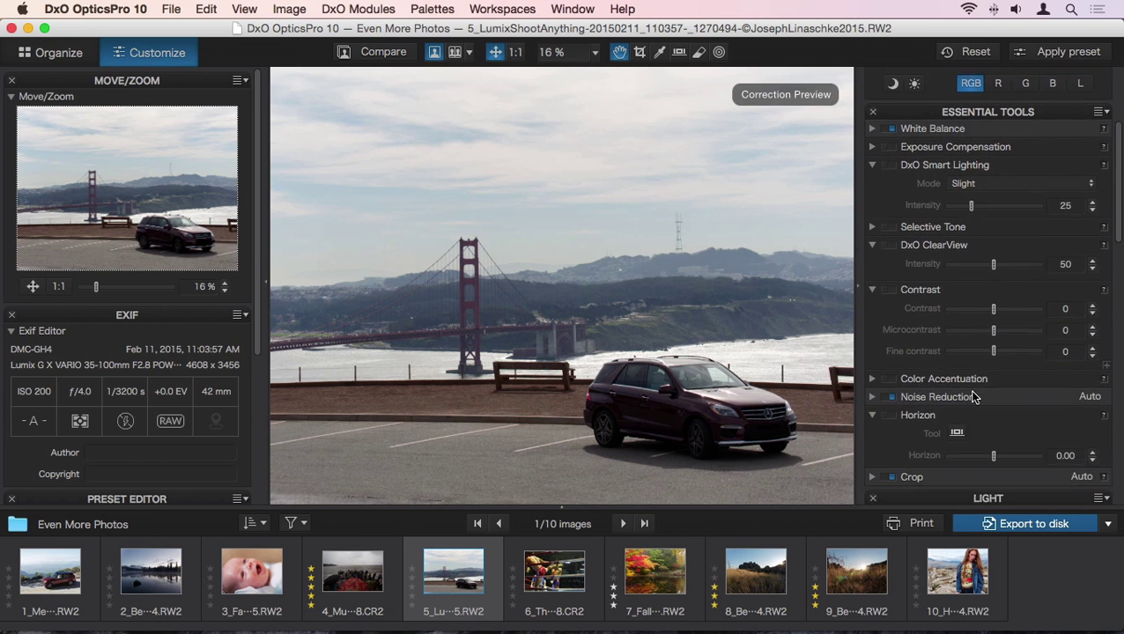
{"action": "scroll", "coordinate": [972, 397], "scroll_direction": "down", "scroll_amount": 3}
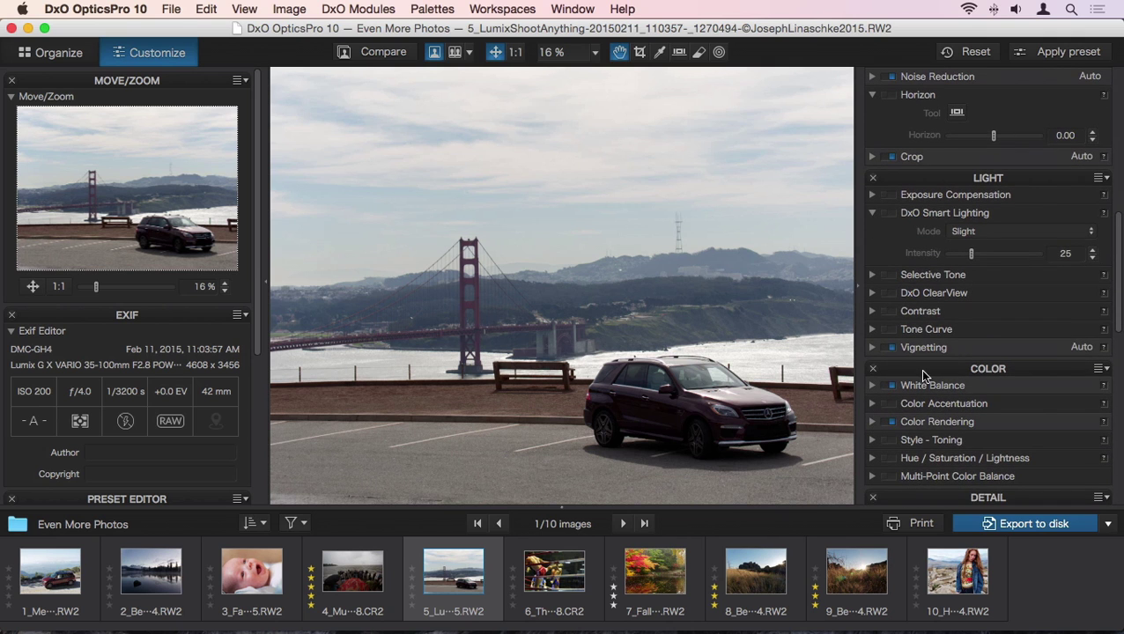
{"action": "left_click", "coordinate": [890, 347]}
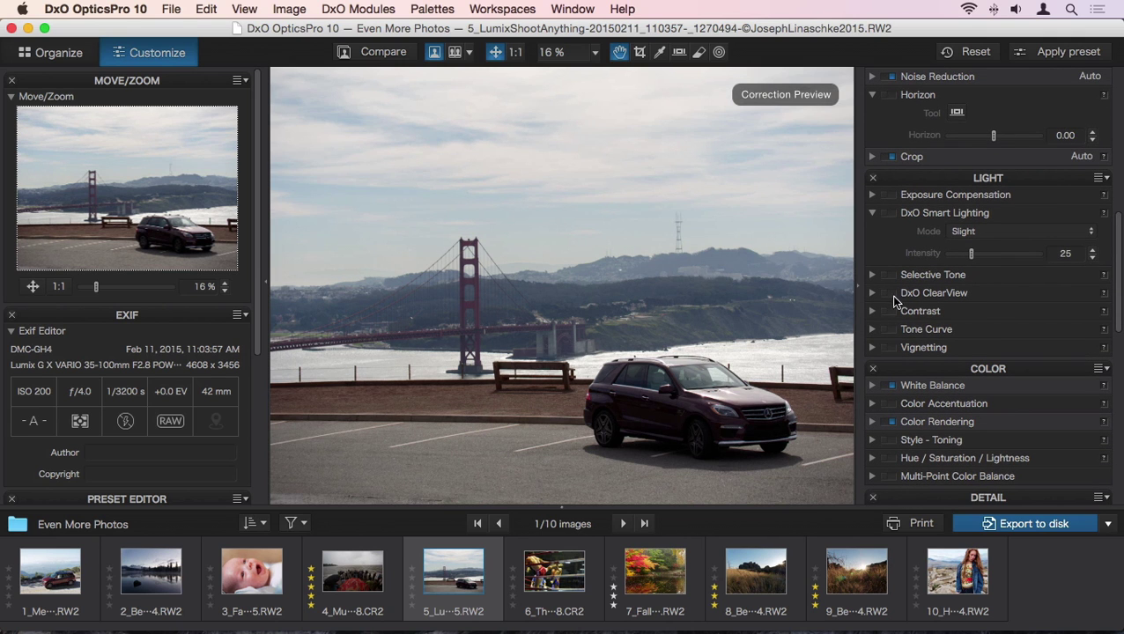
{"action": "left_click", "coordinate": [887, 291]}
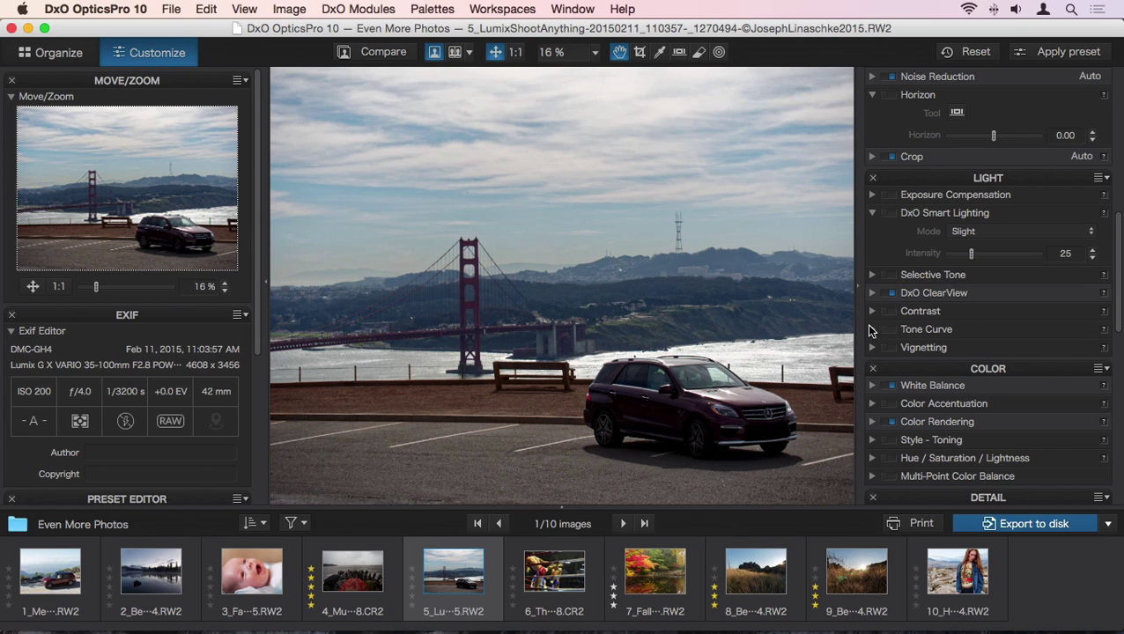
{"action": "left_click", "coordinate": [563, 564]}
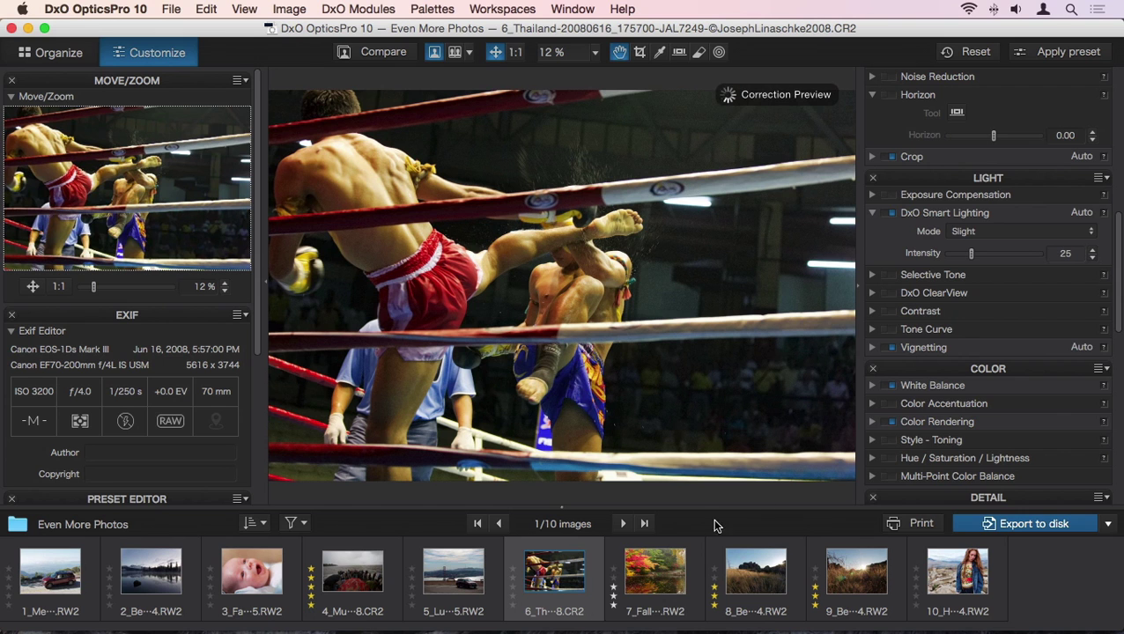
Enable PRIME noise reduction at Luminance 40 on the boxing photo and read its help text
{"action": "scroll", "coordinate": [1008, 422], "scroll_direction": "down", "scroll_amount": 6}
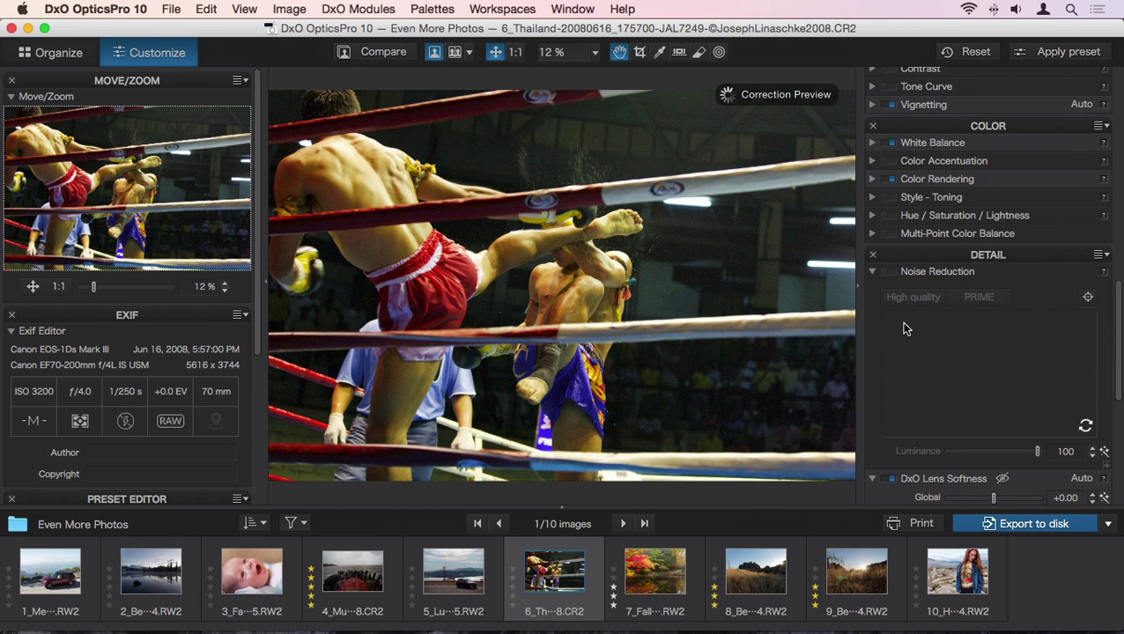
{"action": "left_click", "coordinate": [892, 273]}
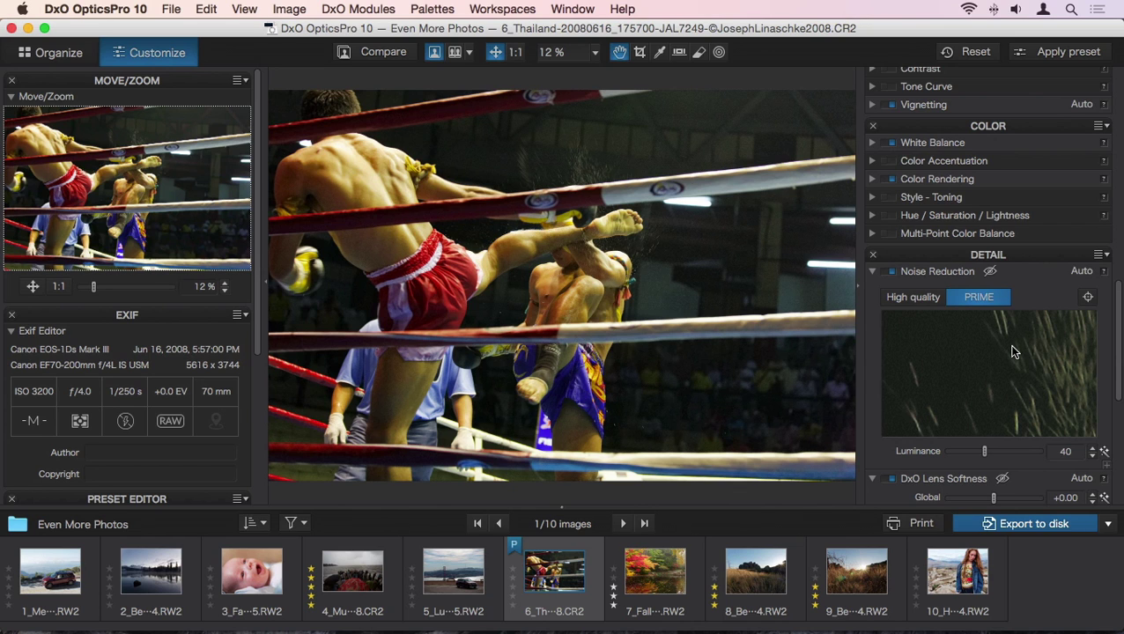
{"action": "left_click", "coordinate": [1102, 273]}
{"action": "left_click_drag", "start_coordinate": [1115, 287], "coordinate": [1110, 360]}
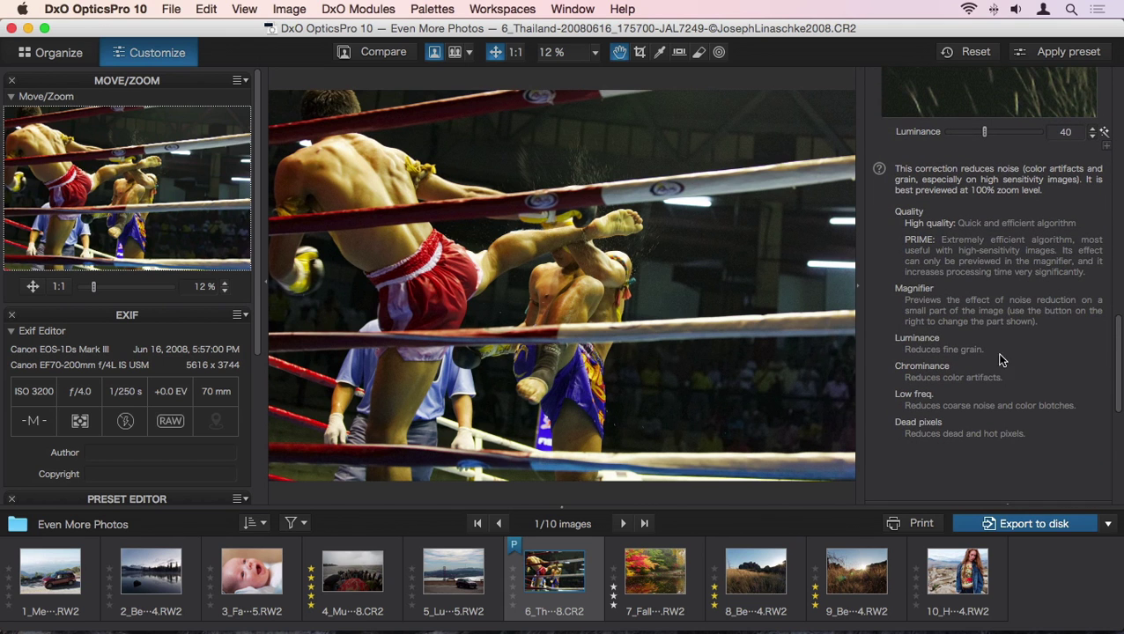
{"action": "scroll", "coordinate": [1008, 353], "scroll_direction": "up", "scroll_amount": 5}
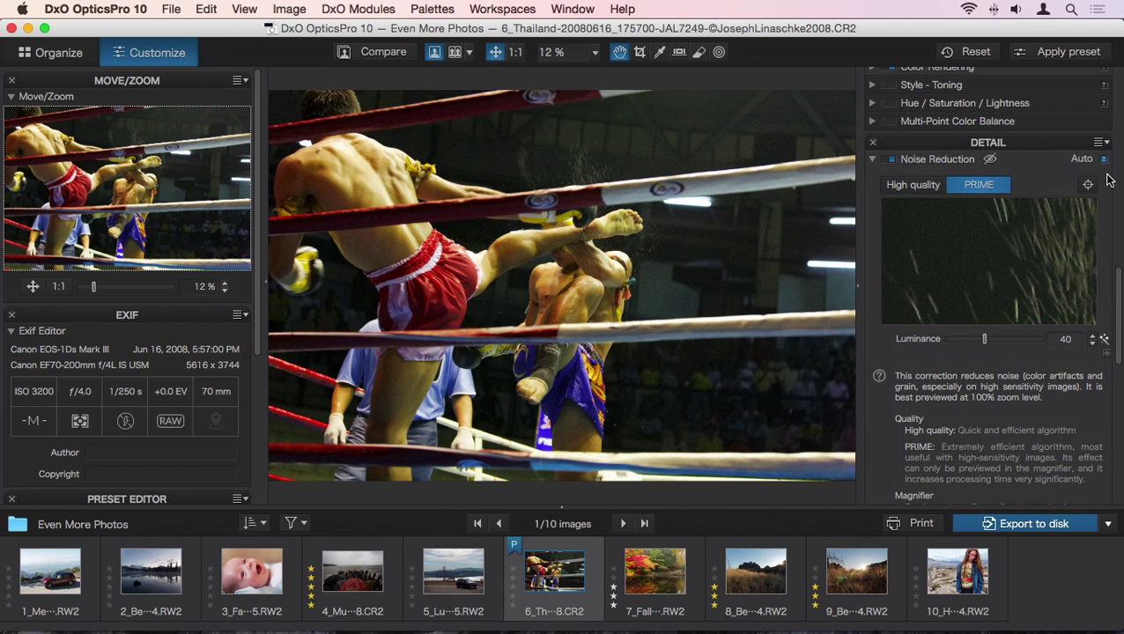
Hide the noise reduction help, enable ClearView on the fall pond photo, then open the grassland photo
{"action": "left_click", "coordinate": [1101, 161]}
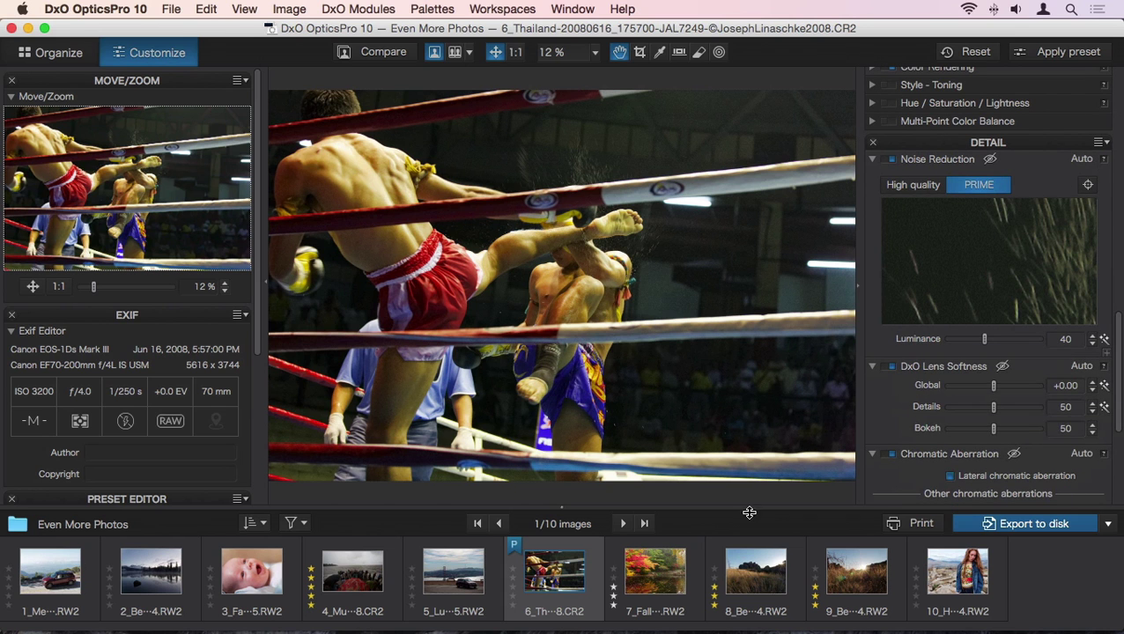
{"action": "left_click", "coordinate": [653, 564]}
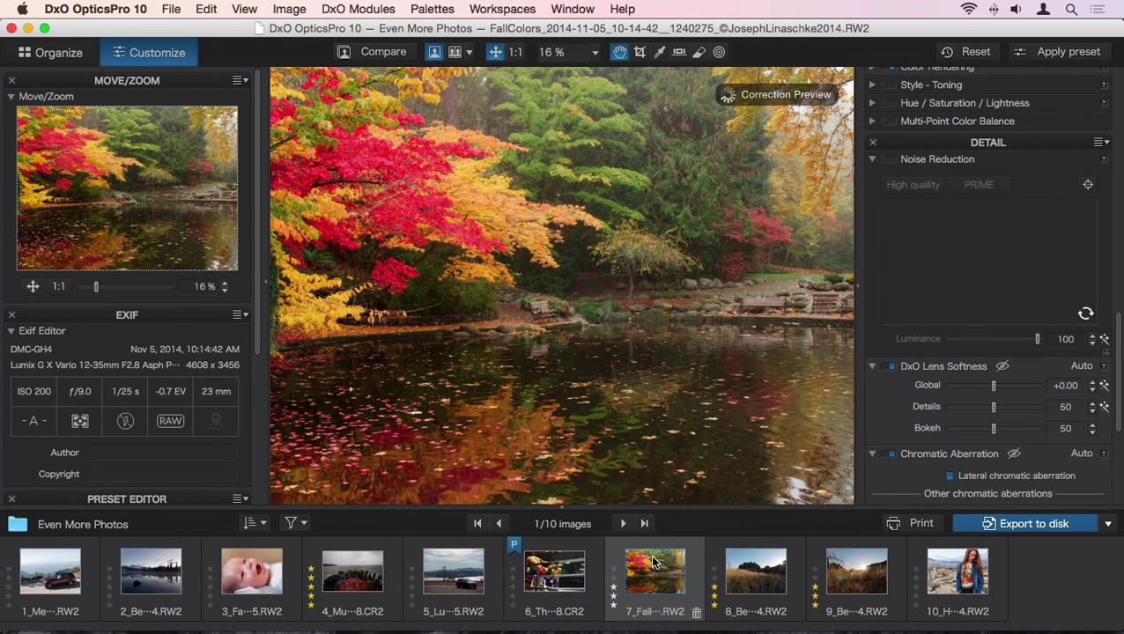
{"action": "scroll", "coordinate": [889, 387], "scroll_direction": "up", "scroll_amount": 10}
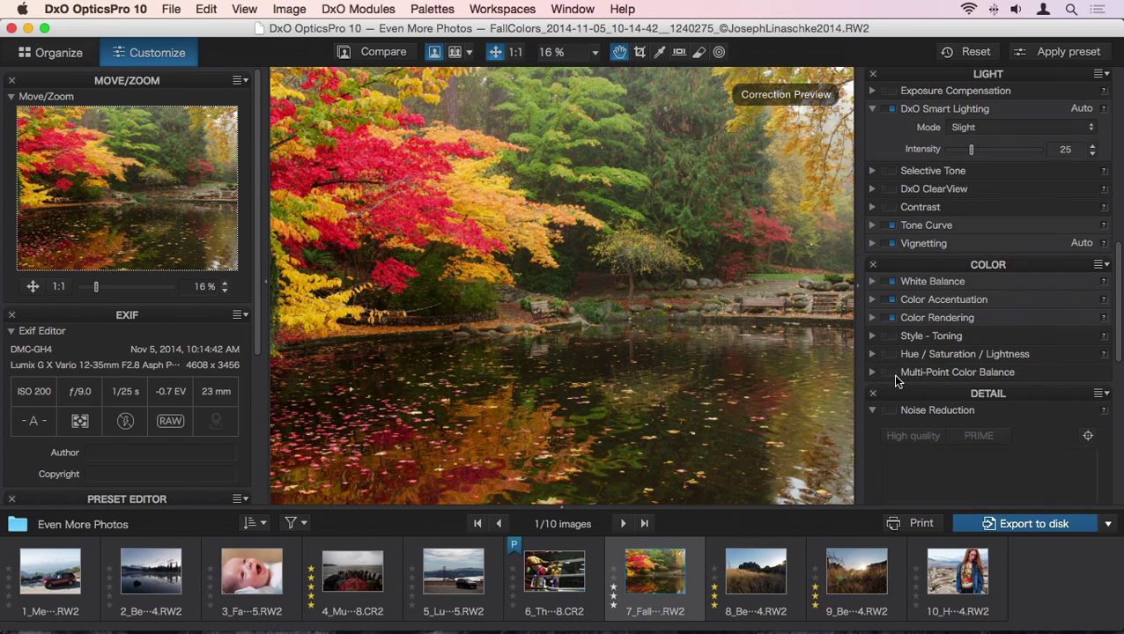
{"action": "left_click", "coordinate": [894, 190]}
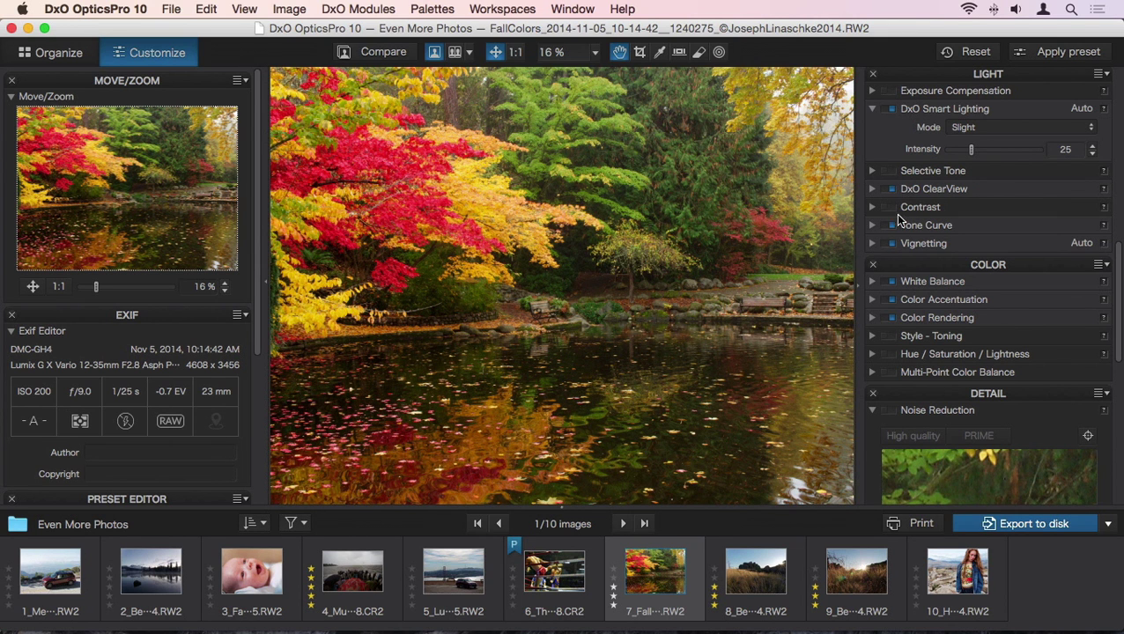
{"action": "left_click", "coordinate": [761, 571]}
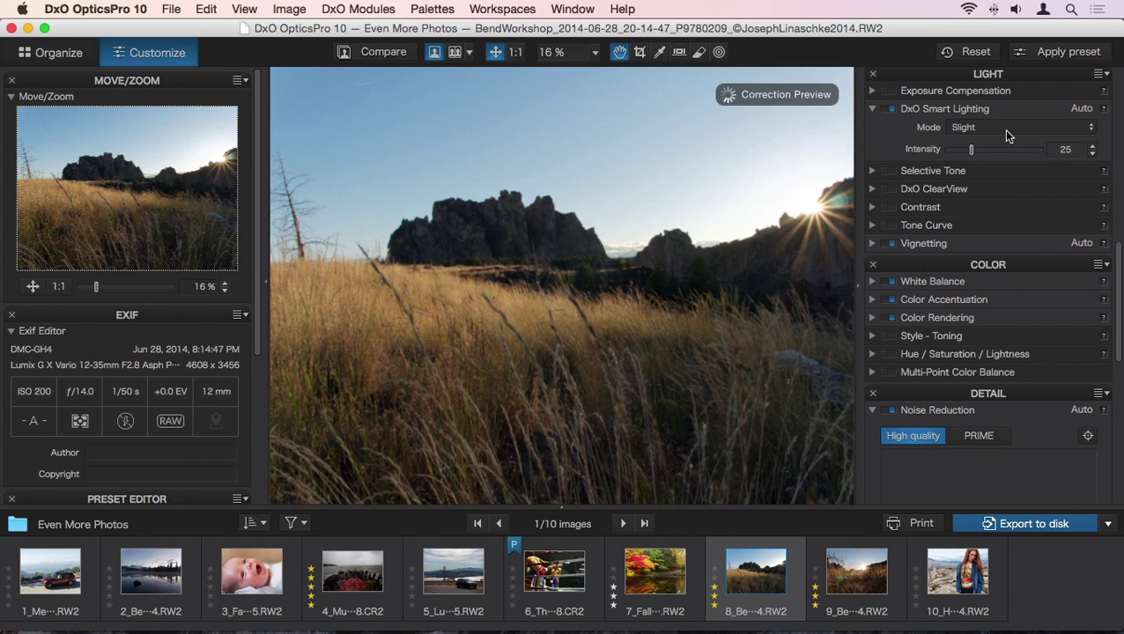
Set DxO Smart Lighting mode to Strong, intensity 75, for the grassland photo
{"action": "left_click", "coordinate": [1006, 129]}
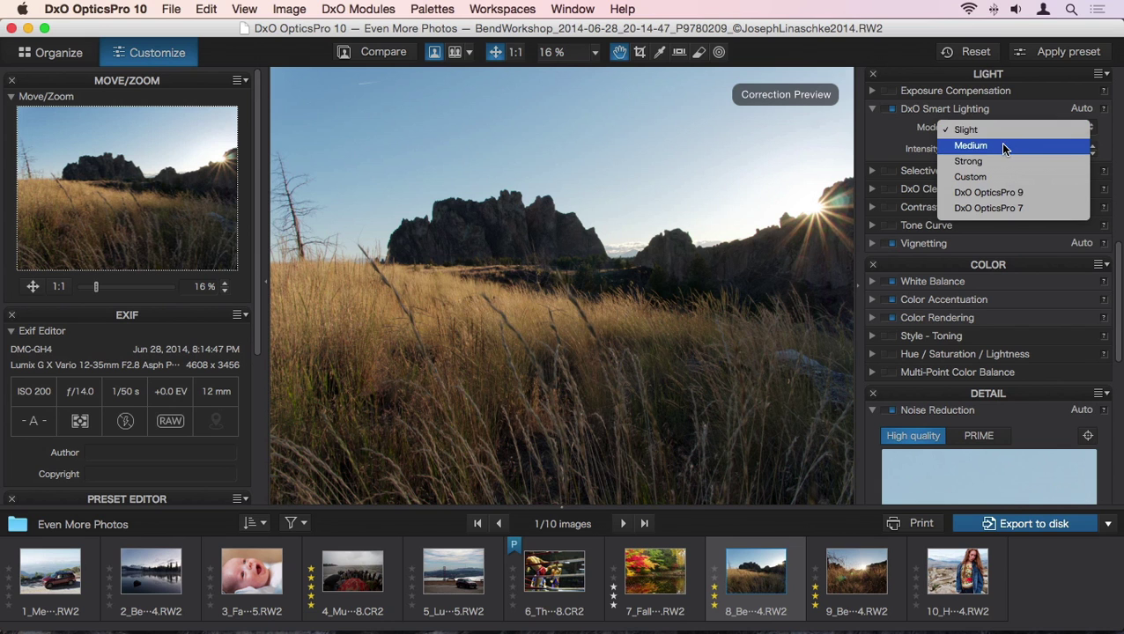
{"action": "left_click", "coordinate": [990, 159]}
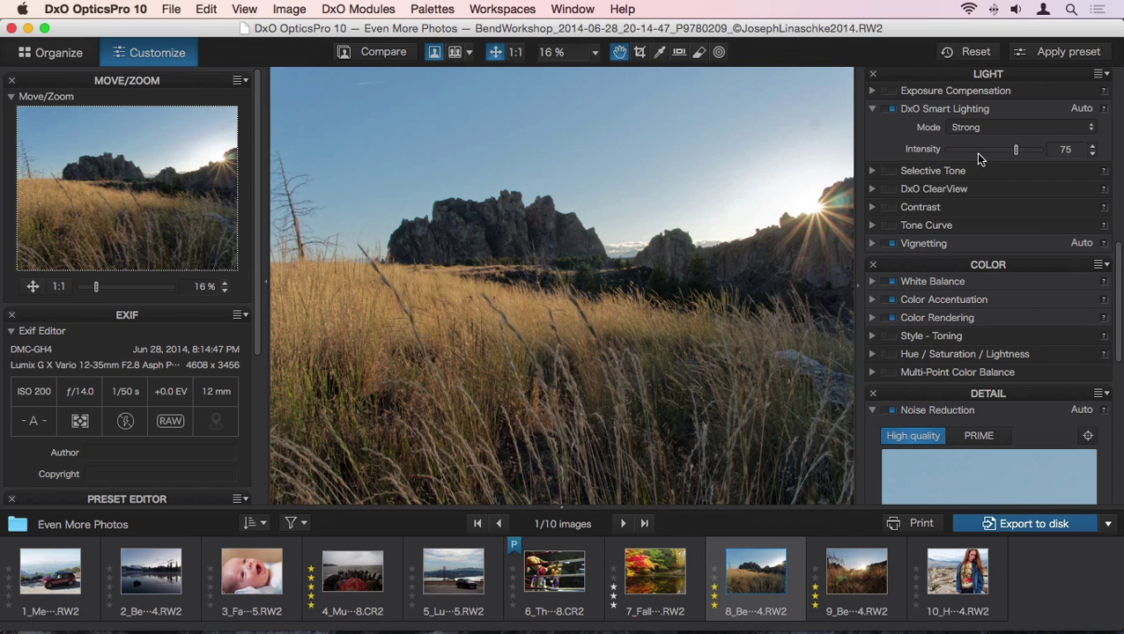
Check the LIGHT palette's module list and close it without changes
{"action": "left_click", "coordinate": [1098, 74]}
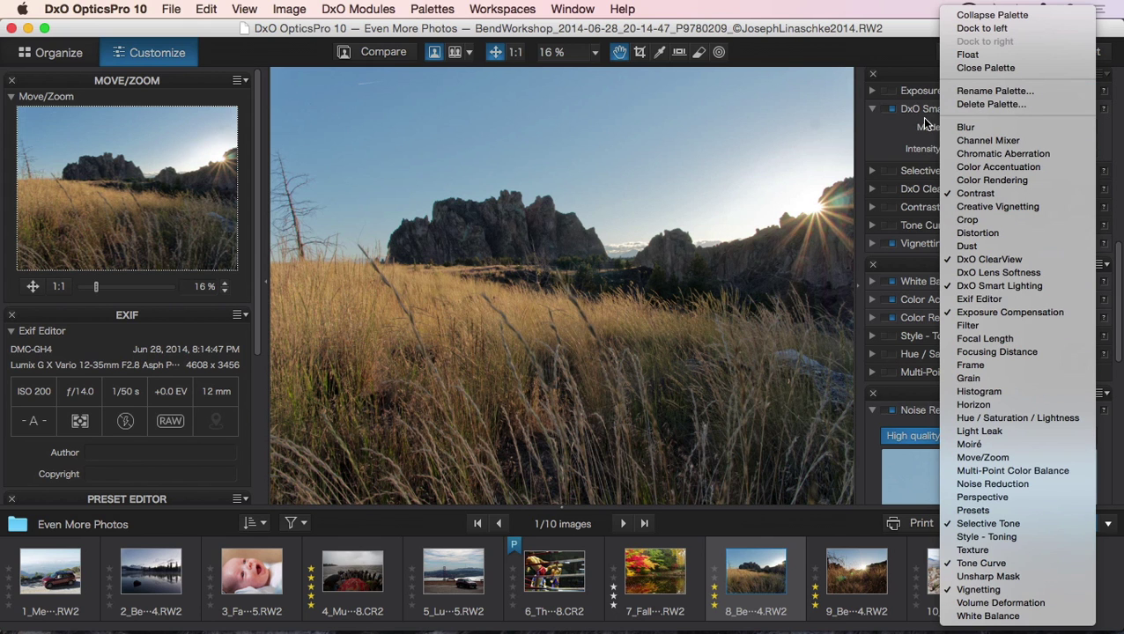
{"action": "left_click", "coordinate": [887, 125]}
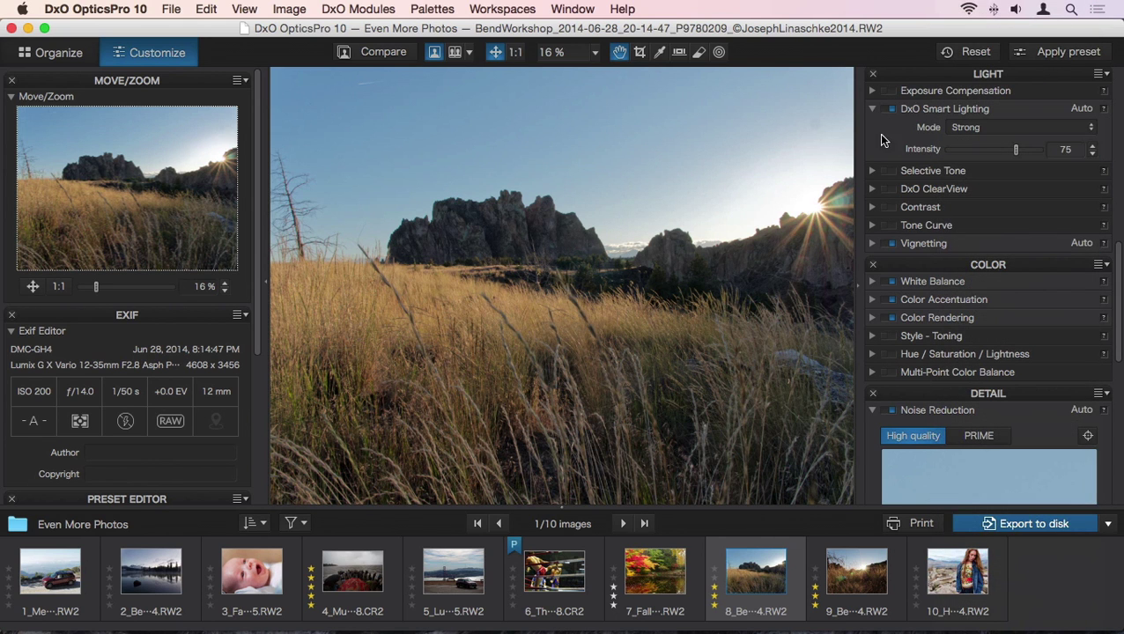
{"action": "scroll", "coordinate": [255, 282], "scroll_direction": "down", "scroll_amount": 4}
{"action": "scroll", "coordinate": [250, 405], "scroll_direction": "down", "scroll_amount": 3}
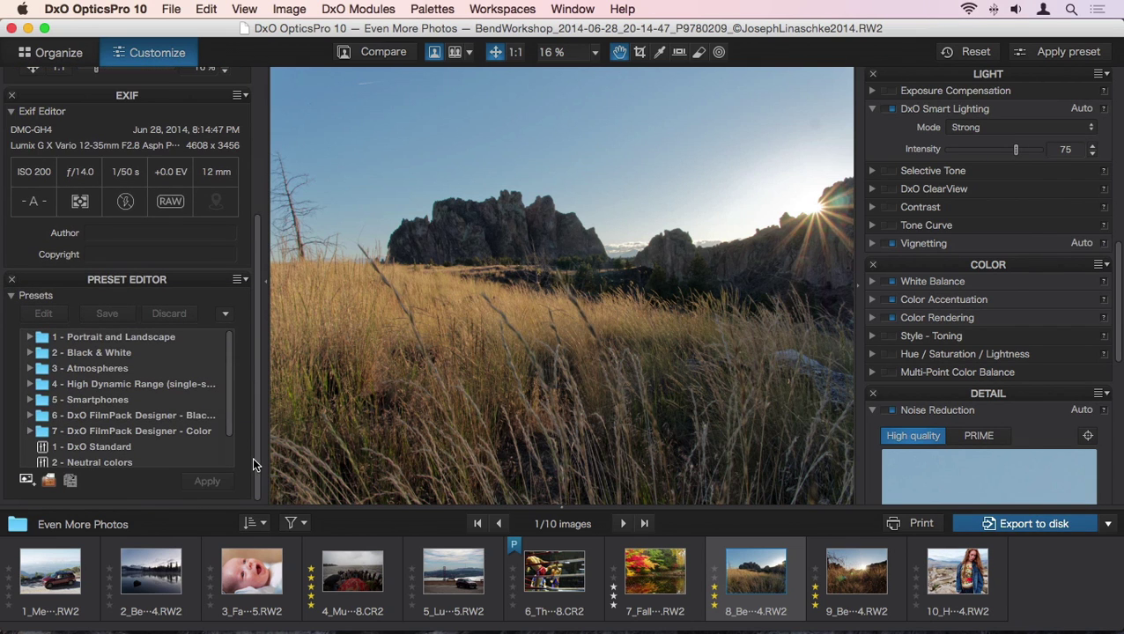
Save the current settings as a new preset named 'HDR-ish reduced saturation' and preview the presets
{"action": "left_click", "coordinate": [27, 479]}
{"action": "type", "text": "HDR-ish reduced saturation"}
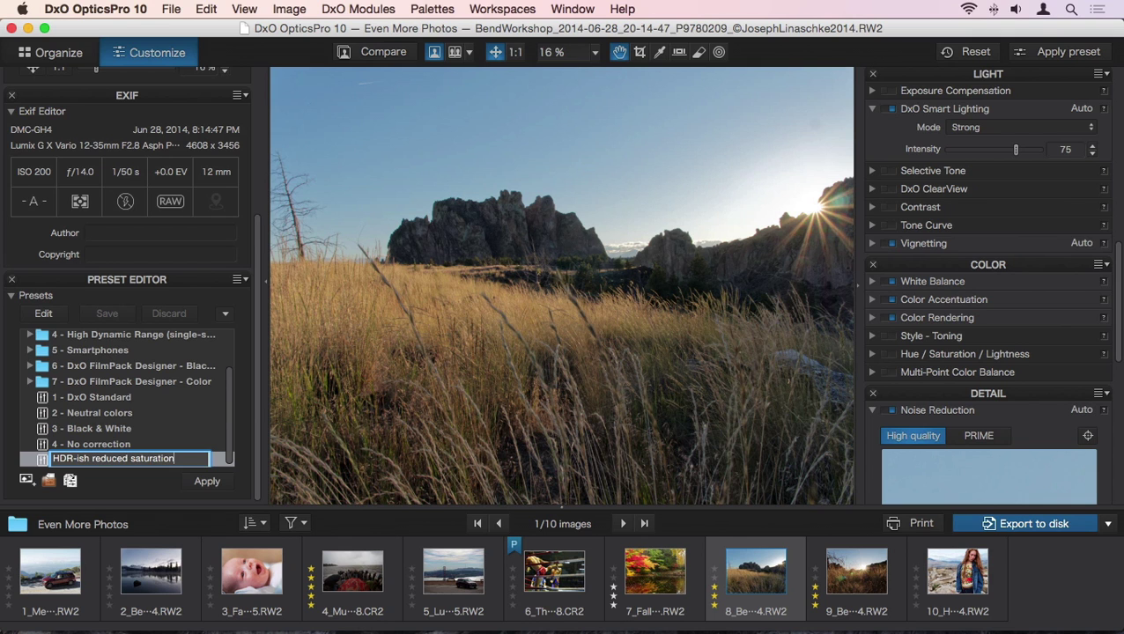
{"action": "key", "text": "Return"}
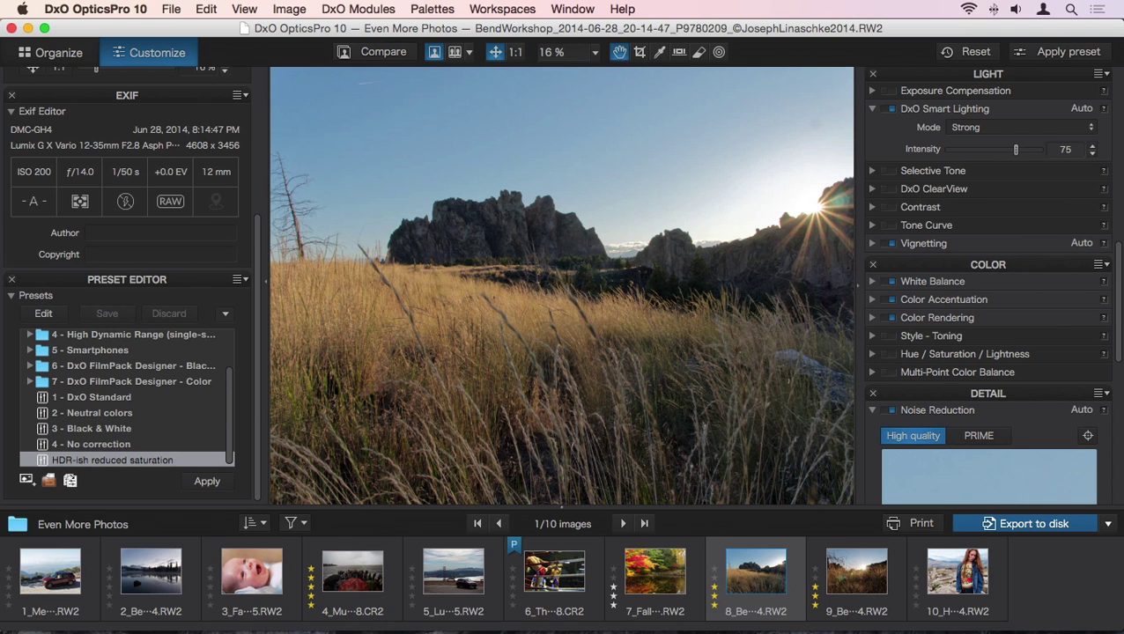
{"action": "left_click", "coordinate": [1069, 54]}
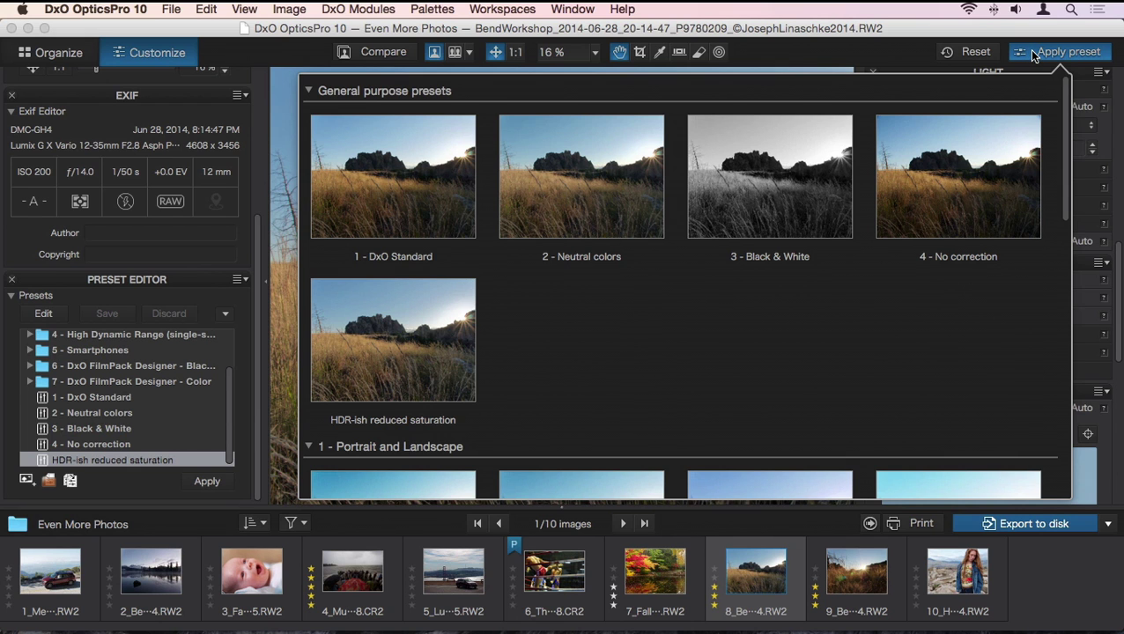
Copy photo 8's correction settings and paste them onto sunset photo 9
{"action": "left_click", "coordinate": [1035, 54]}
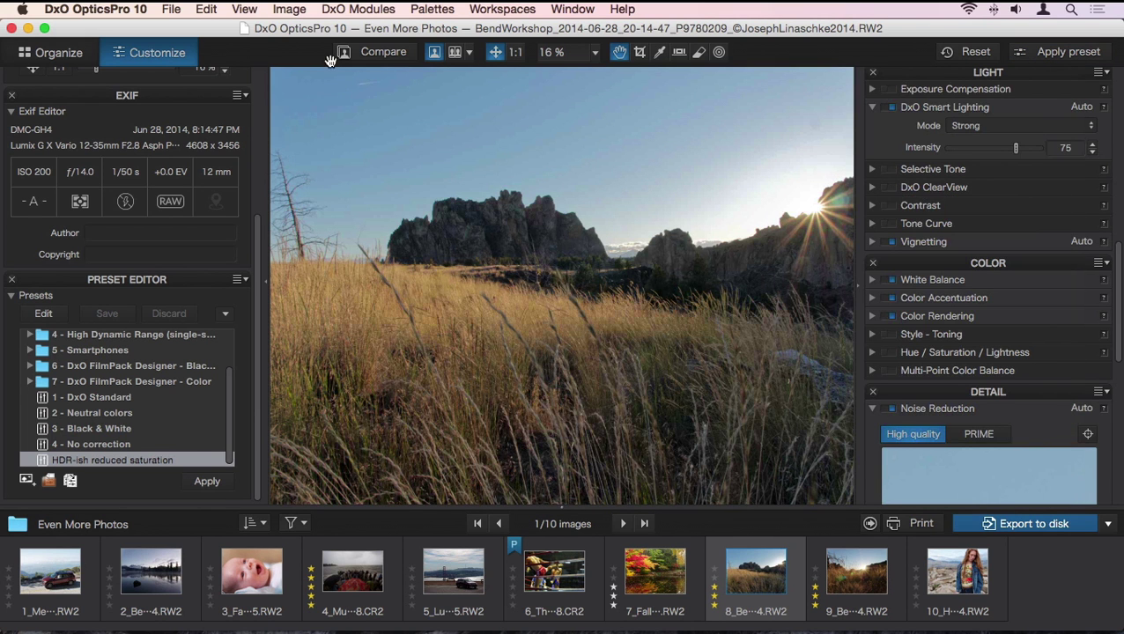
{"action": "left_click", "coordinate": [280, 9]}
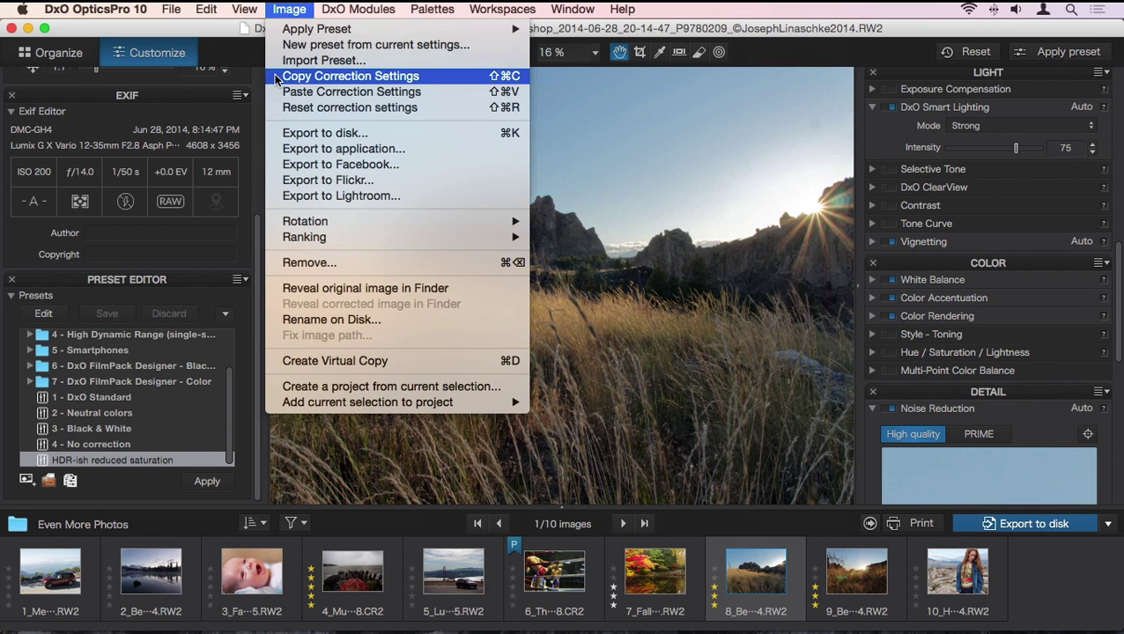
{"action": "left_click", "coordinate": [275, 77]}
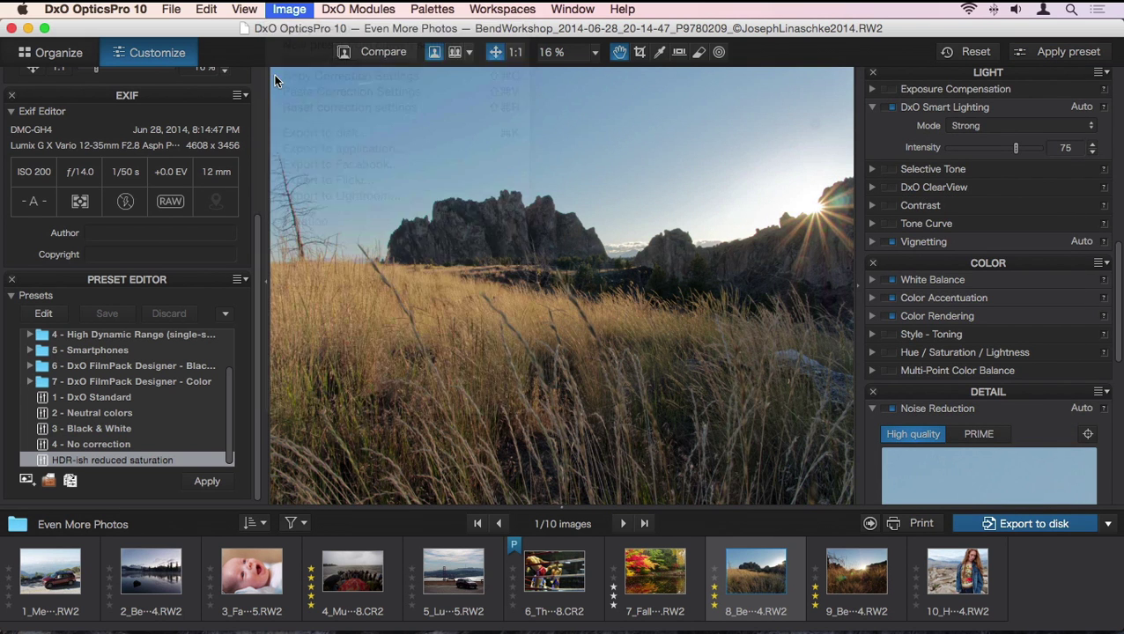
{"action": "left_click", "coordinate": [837, 570]}
{"action": "left_click", "coordinate": [280, 9]}
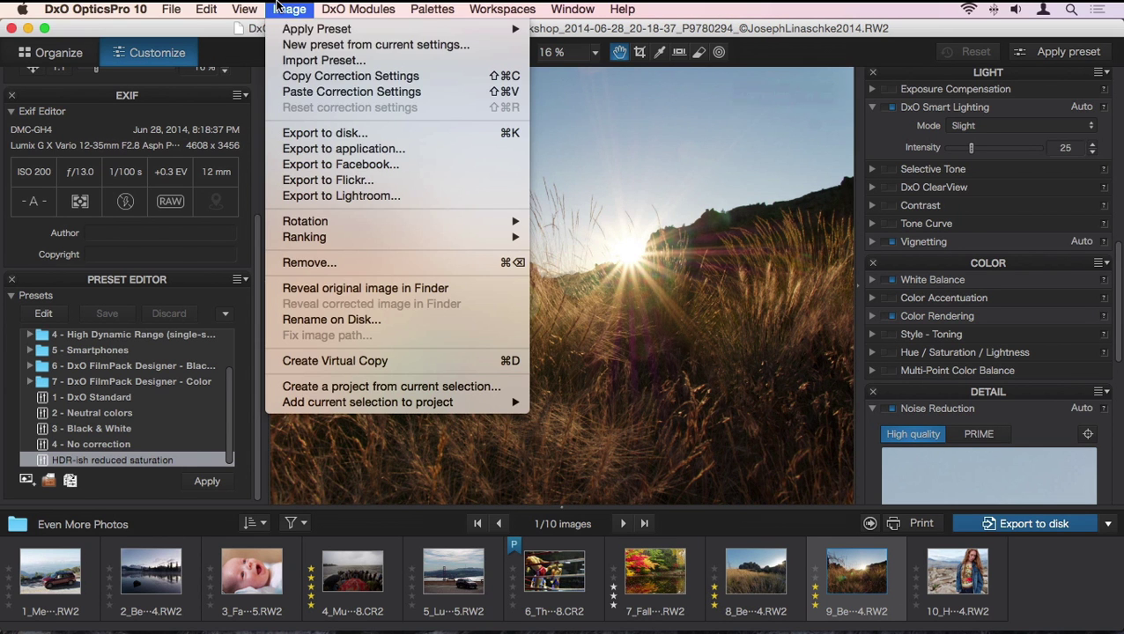
{"action": "left_click", "coordinate": [280, 92]}
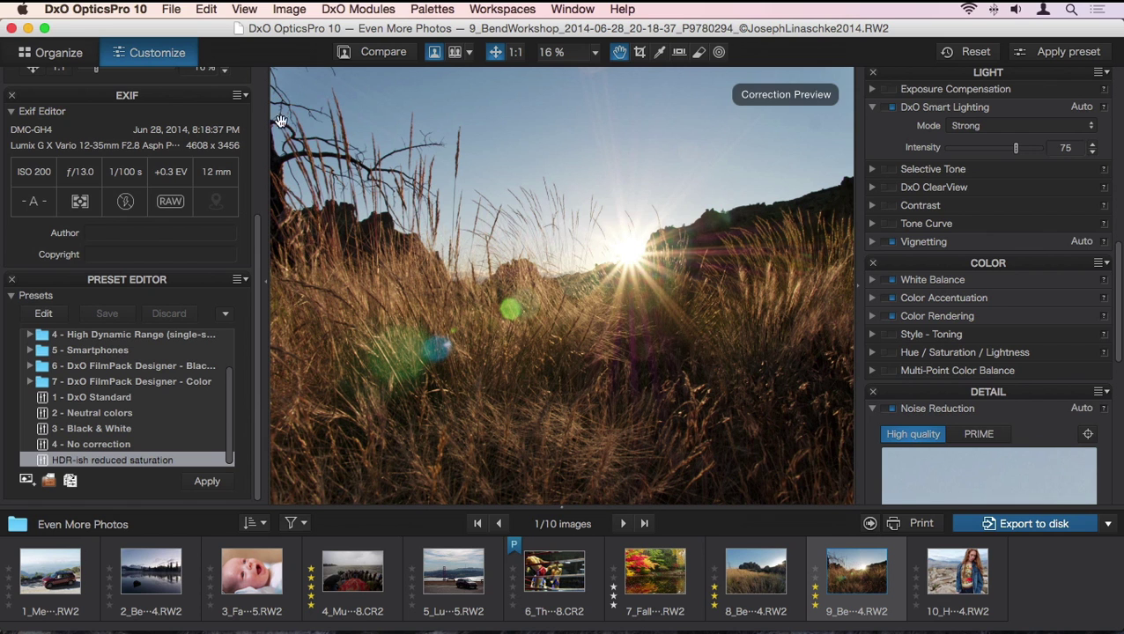
Open portrait 10, switch off its Contrast correction, and bring up the export-to-disk options
{"action": "left_click", "coordinate": [939, 560]}
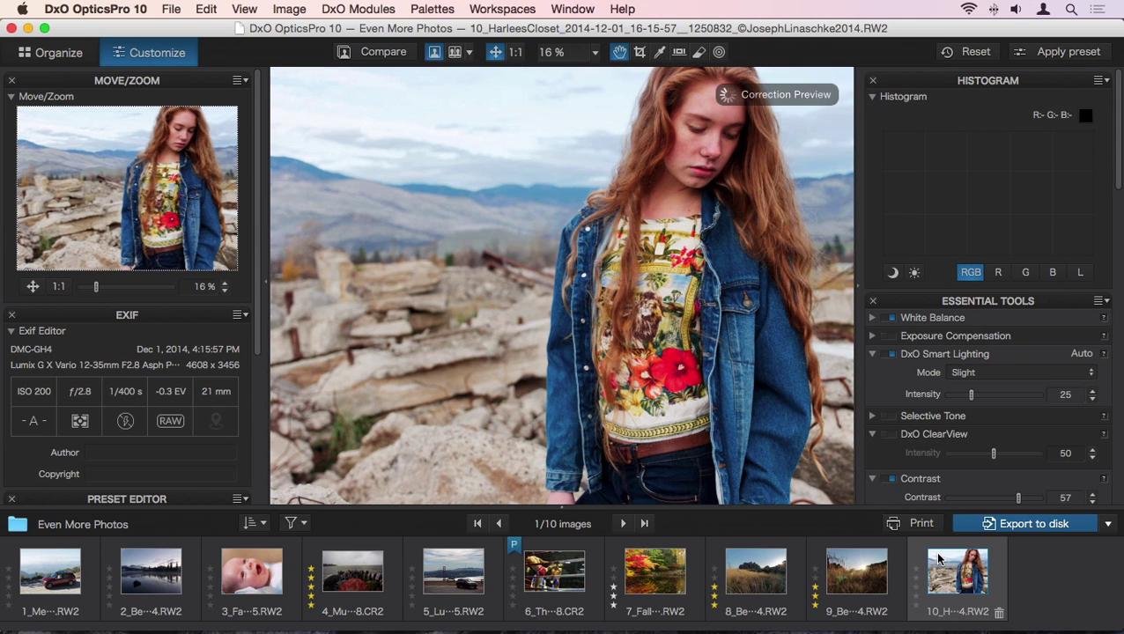
{"action": "scroll", "coordinate": [943, 436], "scroll_direction": "down", "scroll_amount": 3}
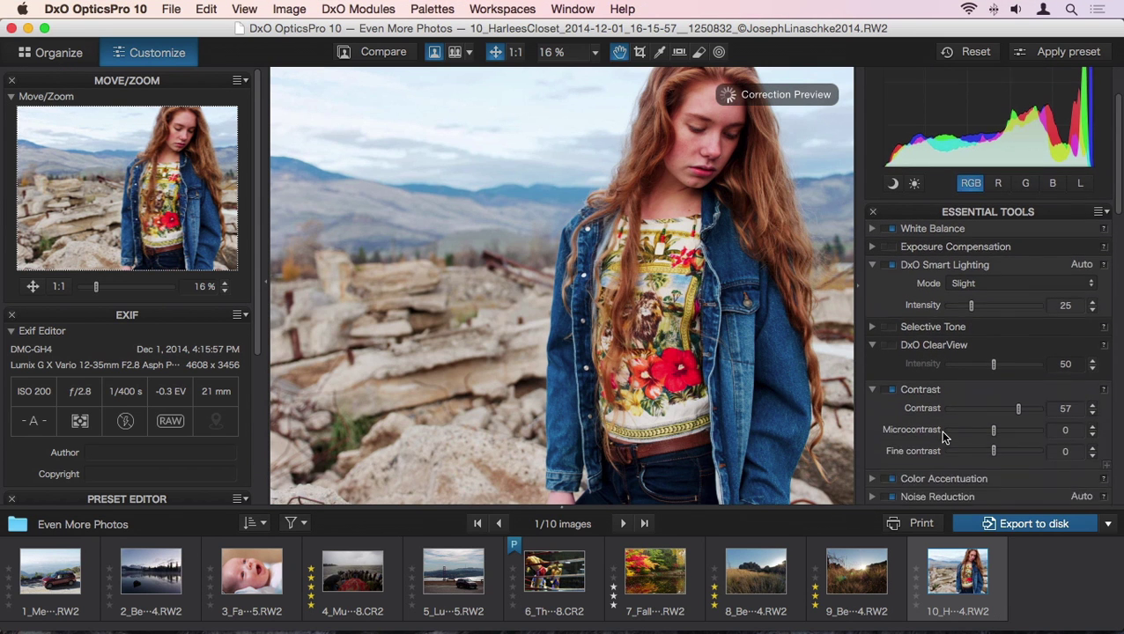
{"action": "scroll", "coordinate": [942, 435], "scroll_direction": "down", "scroll_amount": 1}
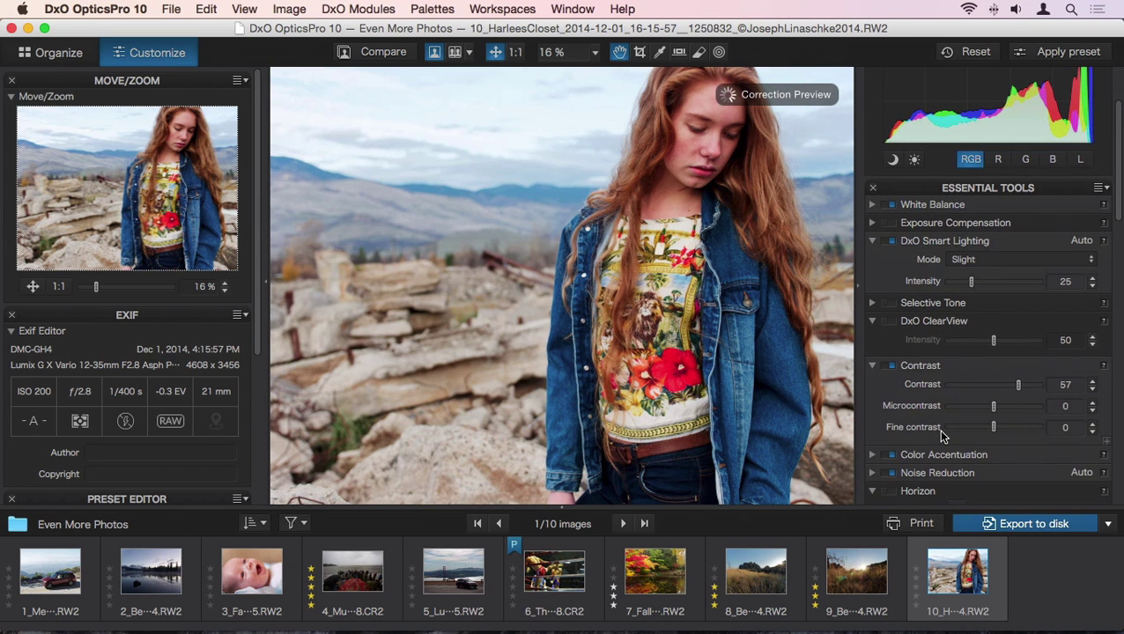
{"action": "left_click", "coordinate": [891, 367]}
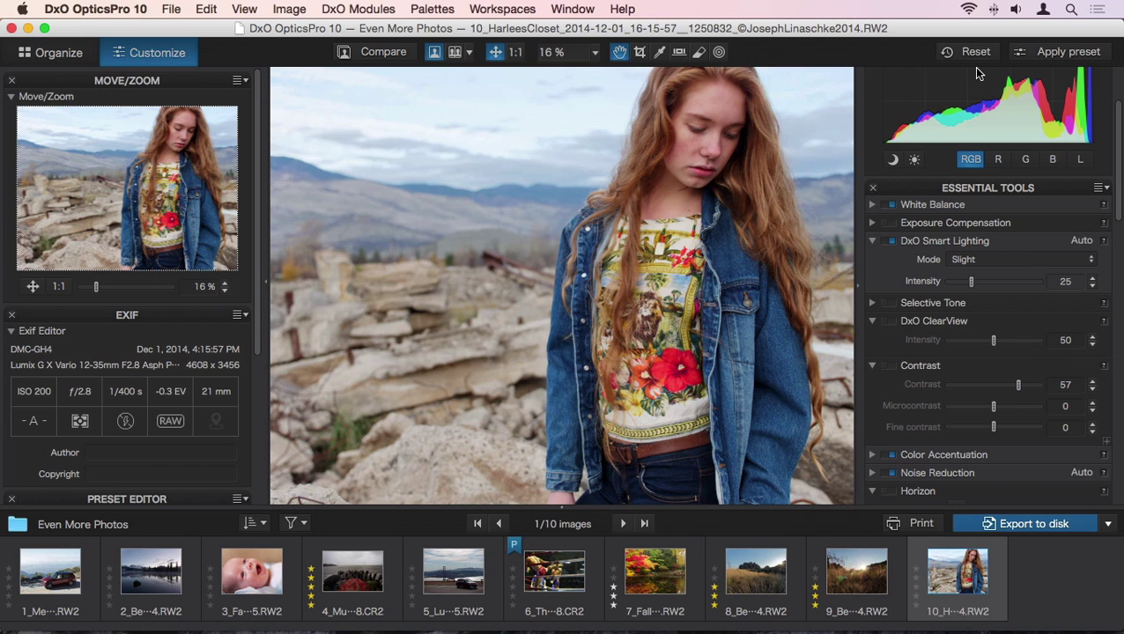
{"action": "left_click", "coordinate": [1050, 530]}
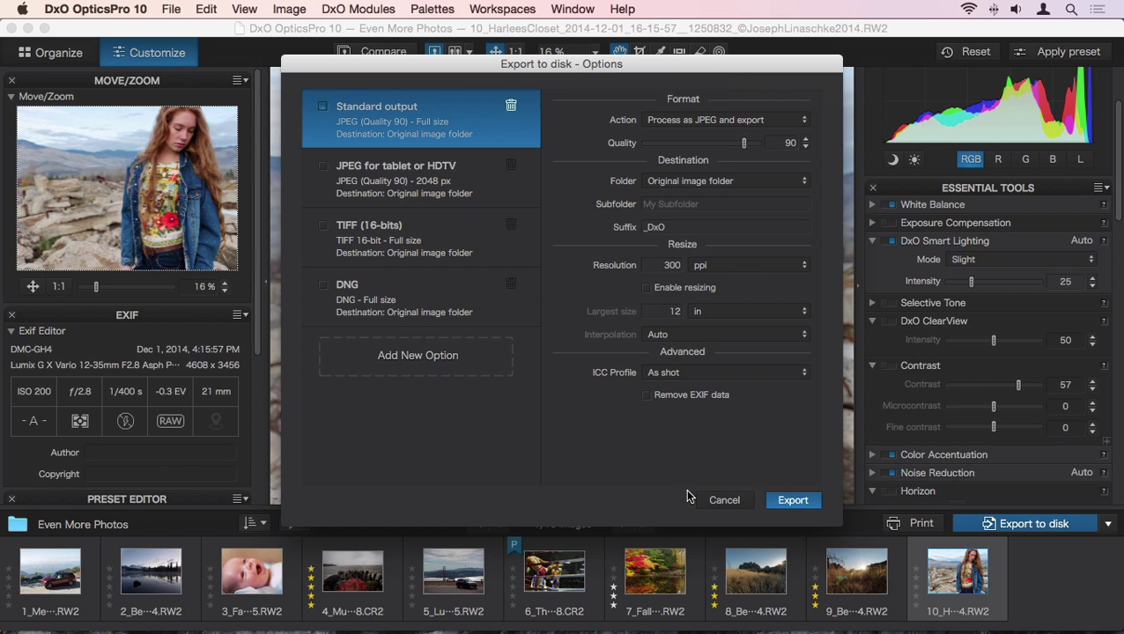
Review the export-to-application settings, keeping Photos and JPEG, then cancel without exporting
{"action": "left_click", "coordinate": [721, 497]}
{"action": "left_click", "coordinate": [1108, 524]}
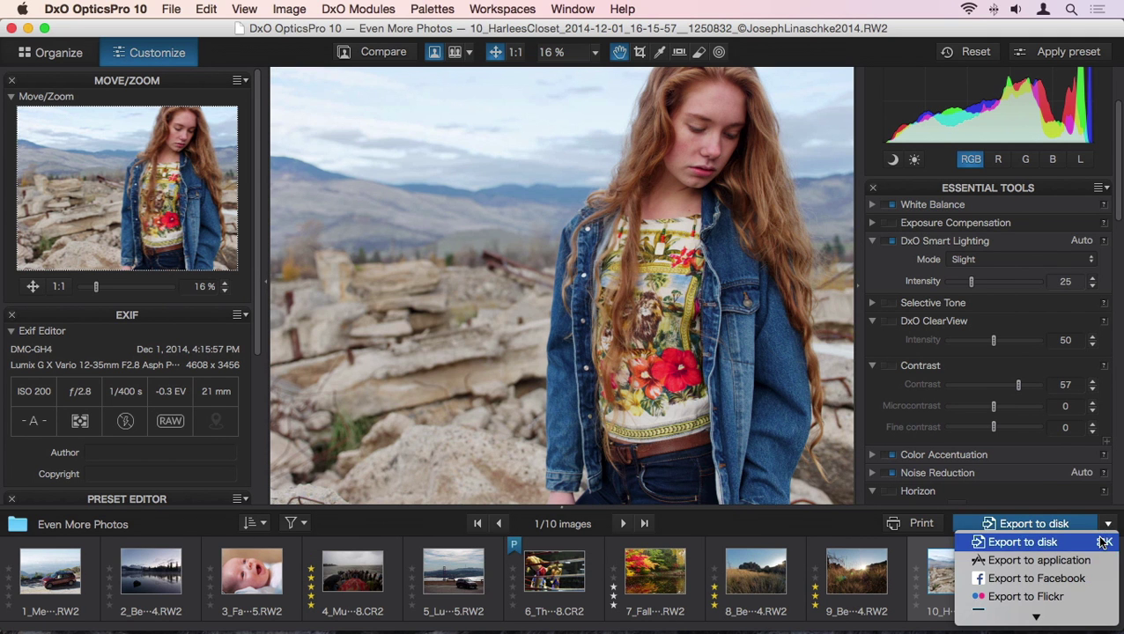
{"action": "left_click", "coordinate": [1035, 561]}
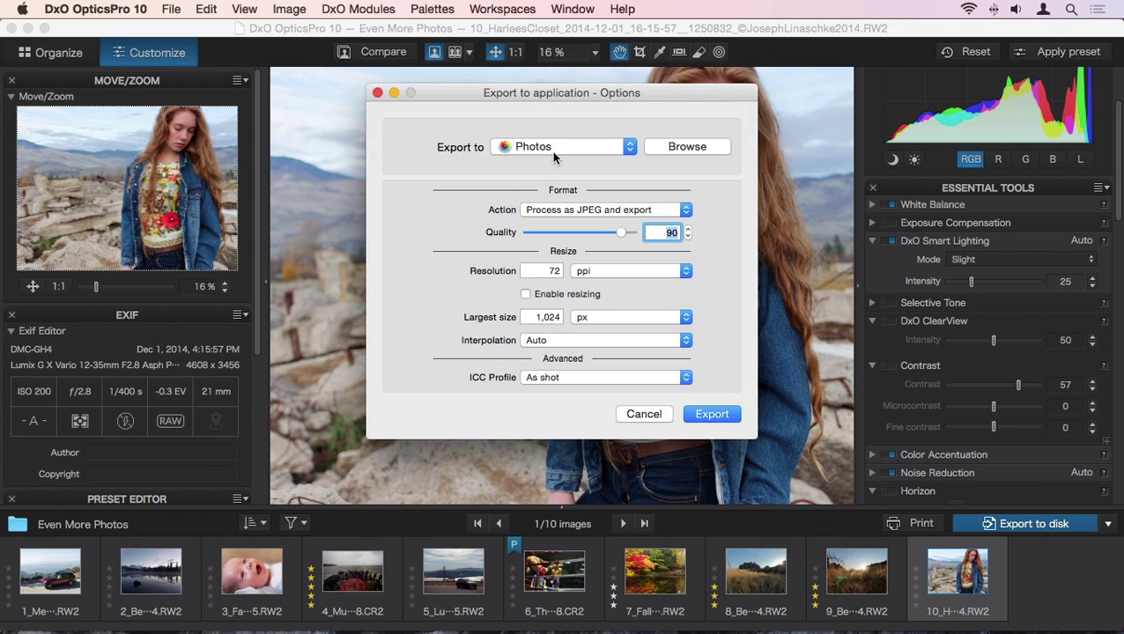
{"action": "left_click", "coordinate": [551, 151]}
{"action": "left_click", "coordinate": [578, 149]}
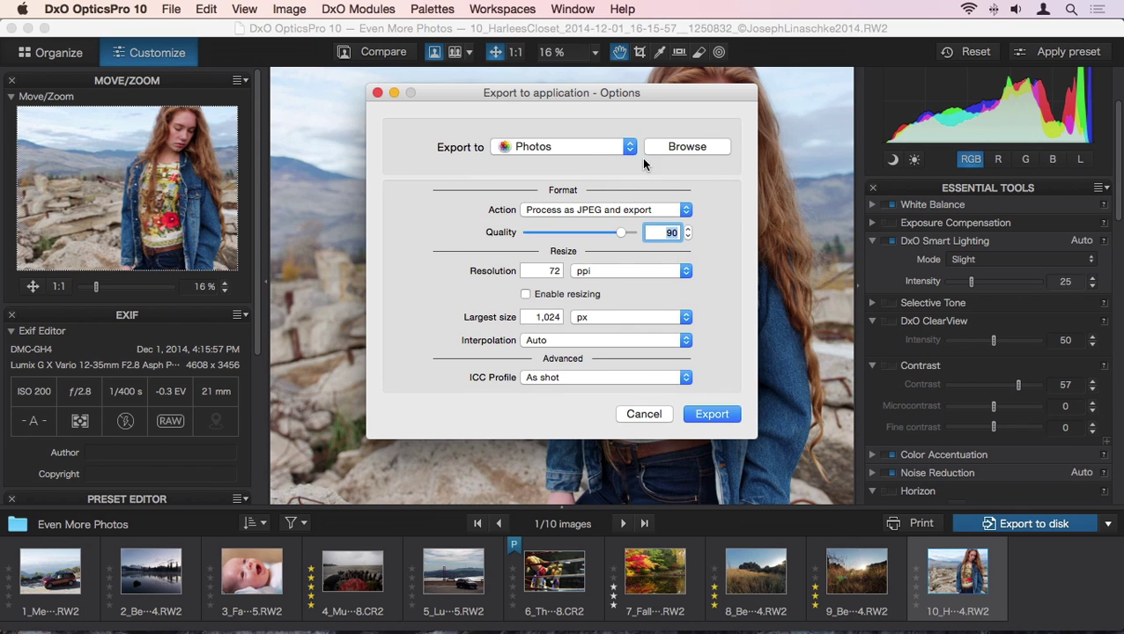
{"action": "left_click", "coordinate": [680, 204]}
{"action": "left_click", "coordinate": [675, 287]}
{"action": "left_click", "coordinate": [664, 413]}
Choose Export to Lightroom as the export destination and switch to Lightroom
{"action": "left_click", "coordinate": [1107, 523]}
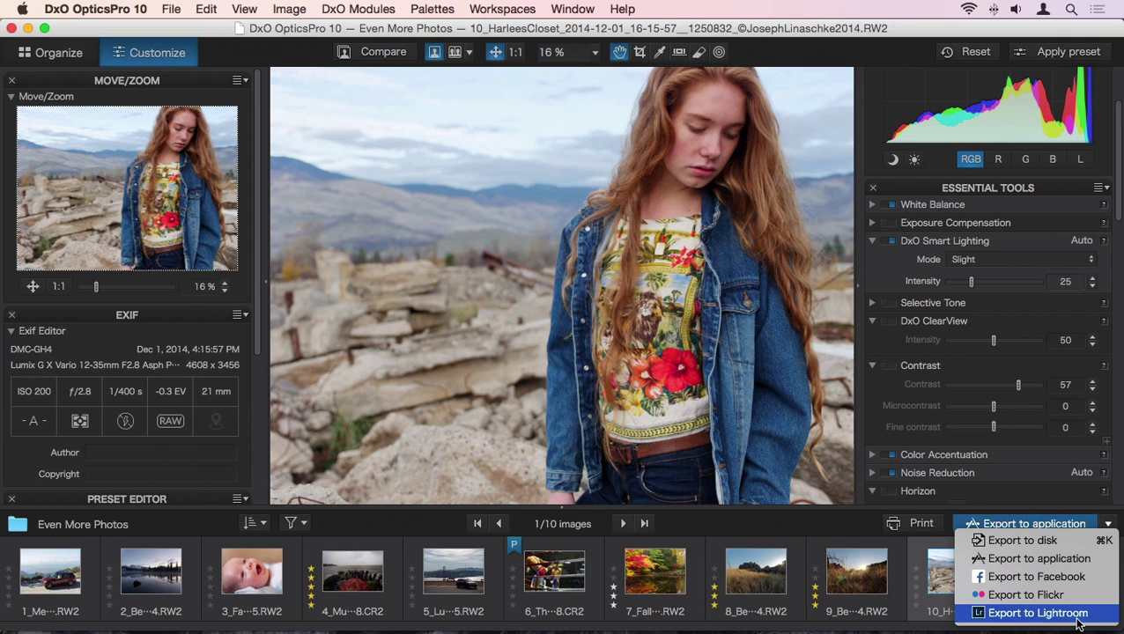
{"action": "left_click", "coordinate": [1075, 617]}
{"action": "key", "text": "super+Tab"}
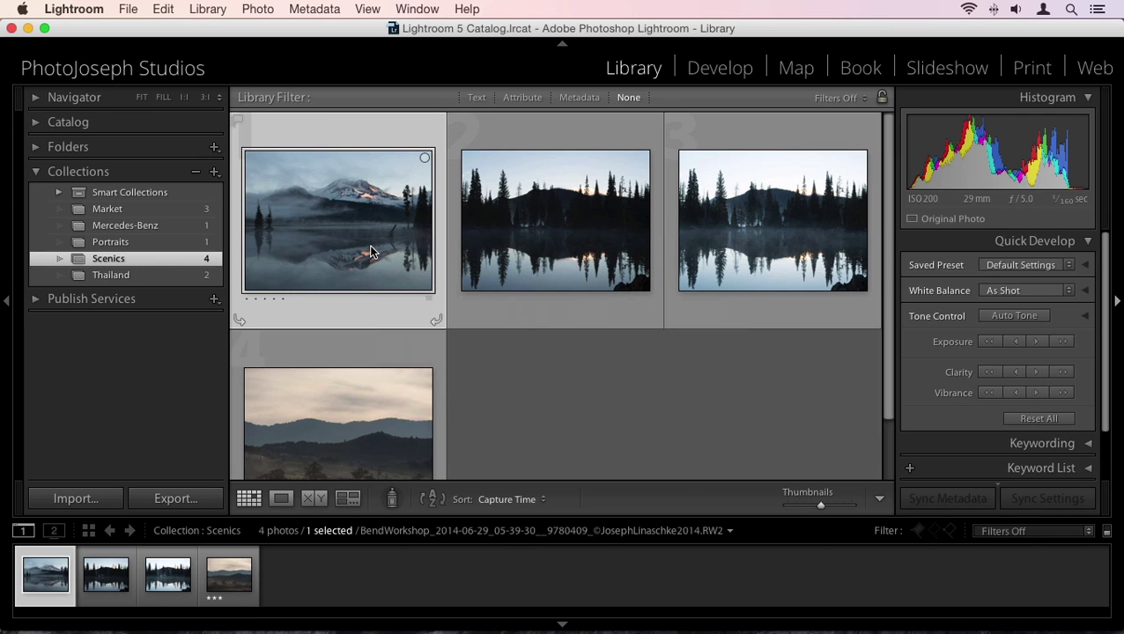
Transfer the misty lake photo to DxO OpticsPro 10 via File > Plug-in Extras
{"action": "left_click", "coordinate": [128, 9]}
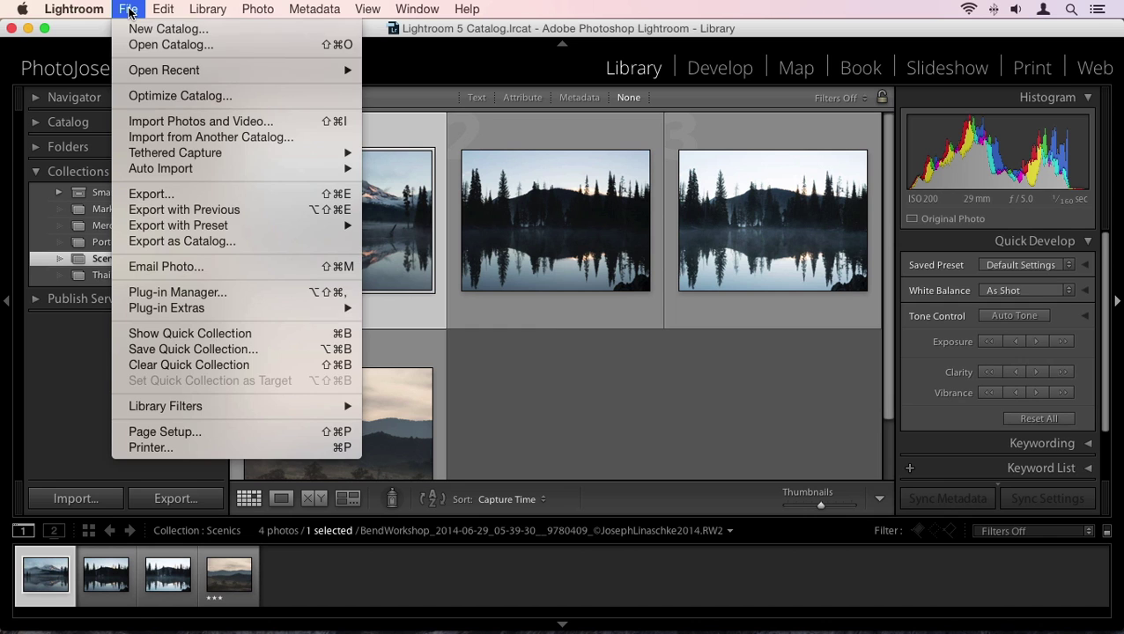
{"action": "mouse_move", "coordinate": [133, 310]}
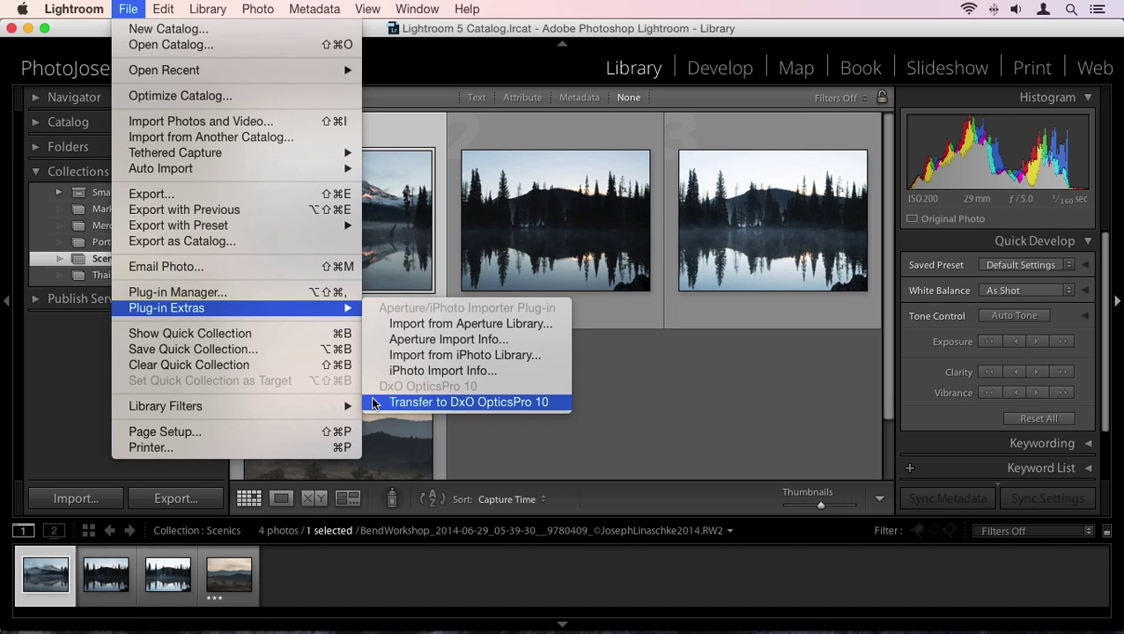
{"action": "left_click", "coordinate": [441, 402]}
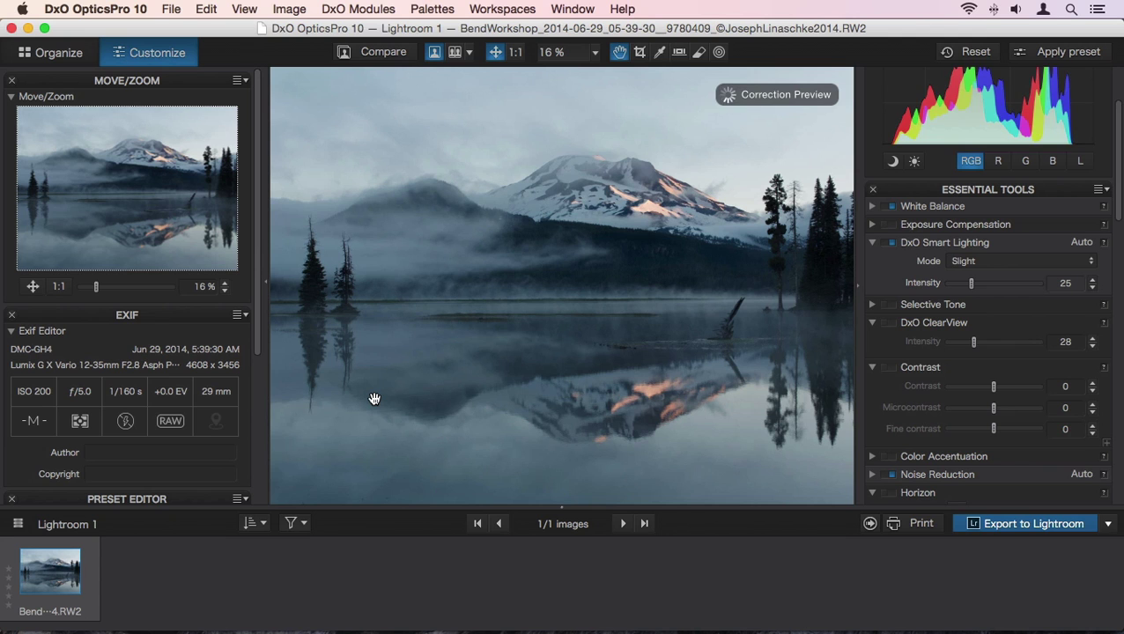
Enable DxO ClearView on the lake photo and export it to Lightroom as a DNG
{"action": "left_click", "coordinate": [889, 323]}
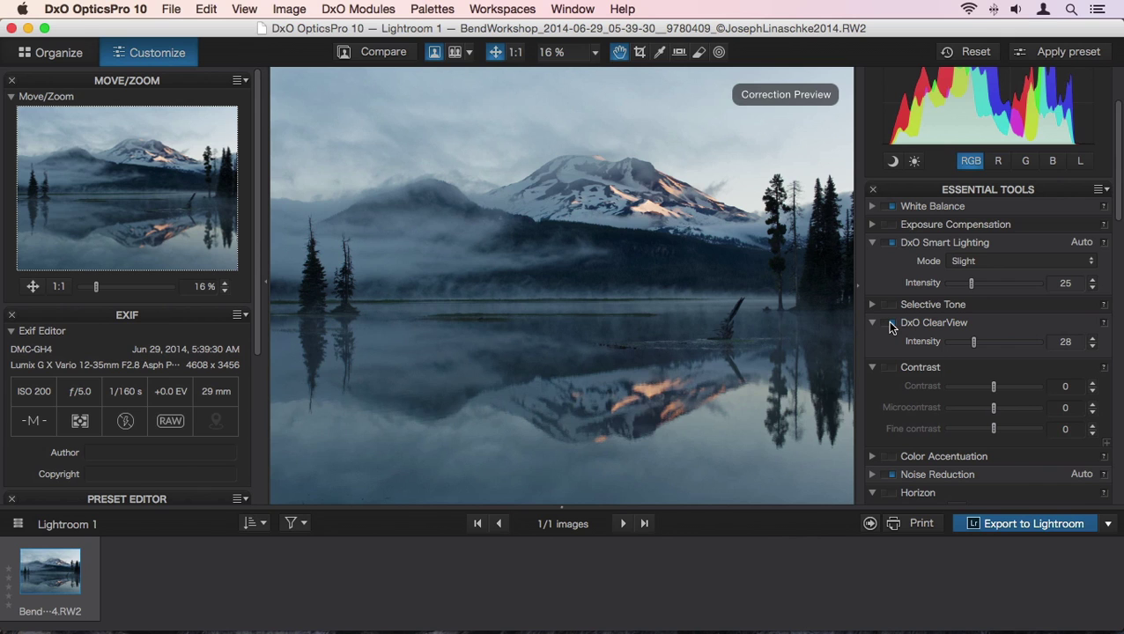
{"action": "left_click", "coordinate": [963, 526]}
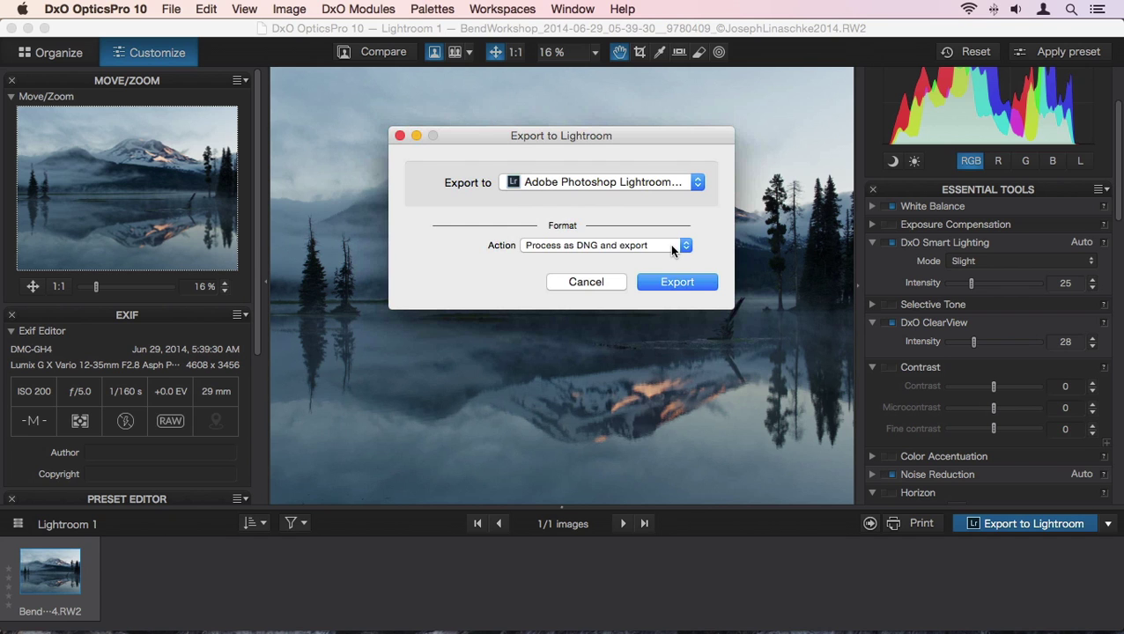
{"action": "left_click", "coordinate": [671, 246]}
{"action": "left_click", "coordinate": [669, 245]}
{"action": "left_click", "coordinate": [694, 281]}
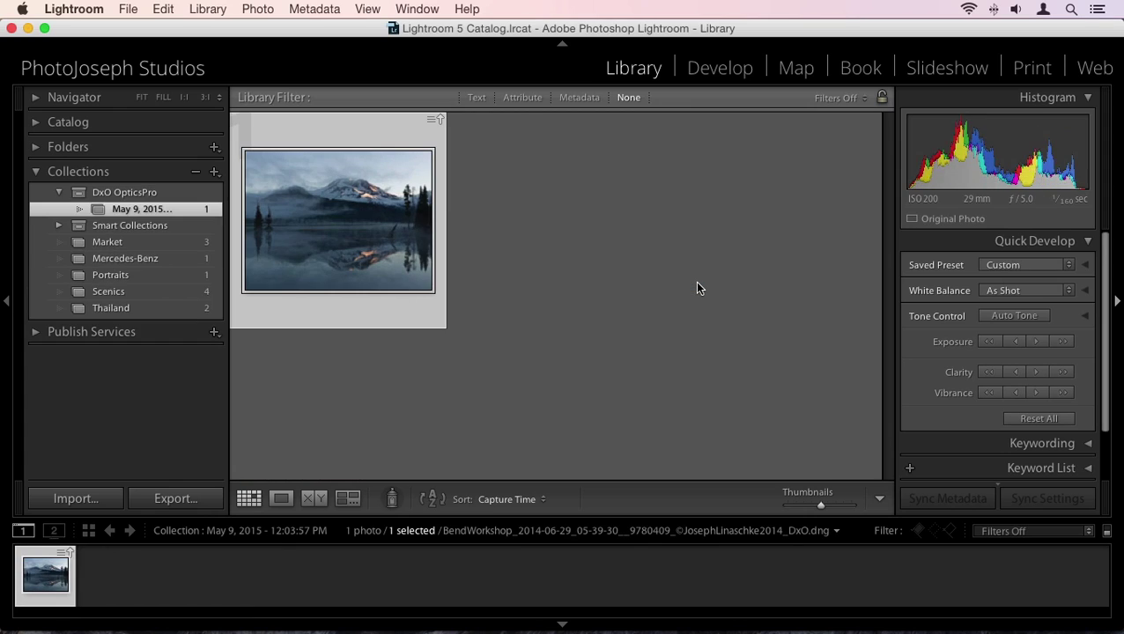
Drag the corrected DNG onto the Scenics collection and view its 5 photos
{"action": "left_click_drag", "start_coordinate": [317, 222], "coordinate": [156, 289]}
{"action": "left_click", "coordinate": [167, 295]}
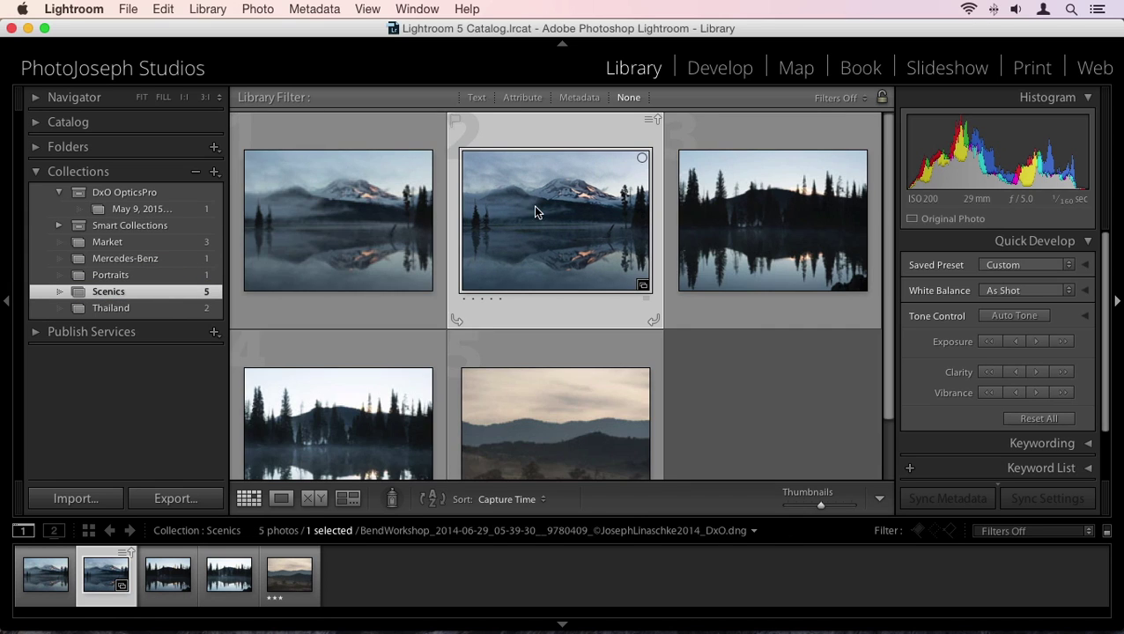